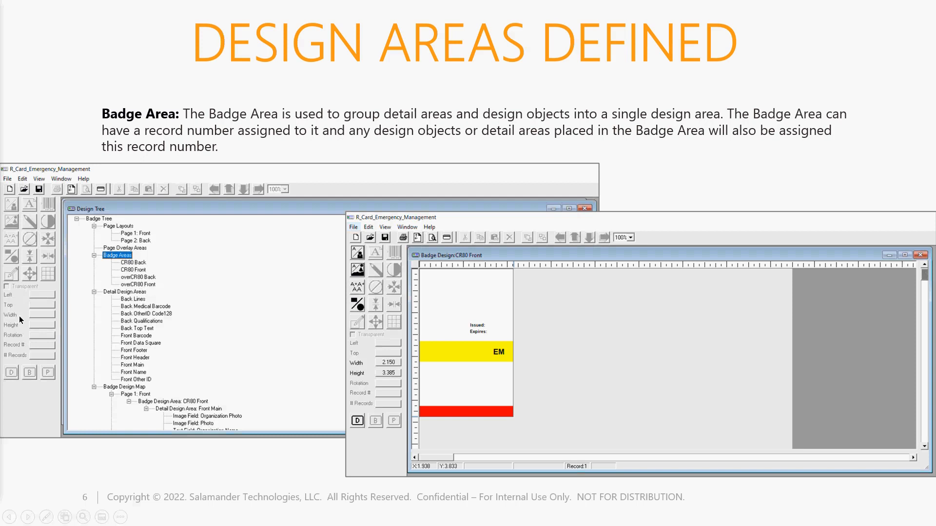
{"action": "key", "text": "Right"}
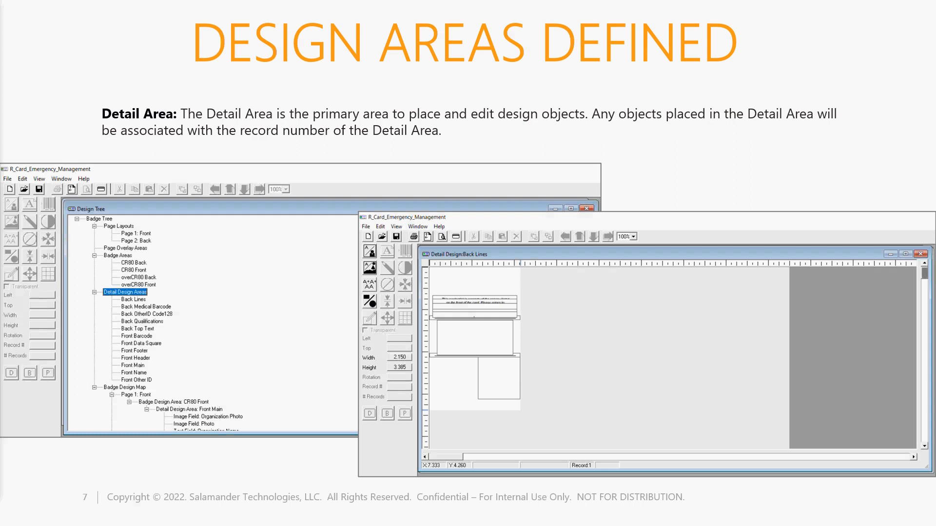
{"action": "key", "text": "Right"}
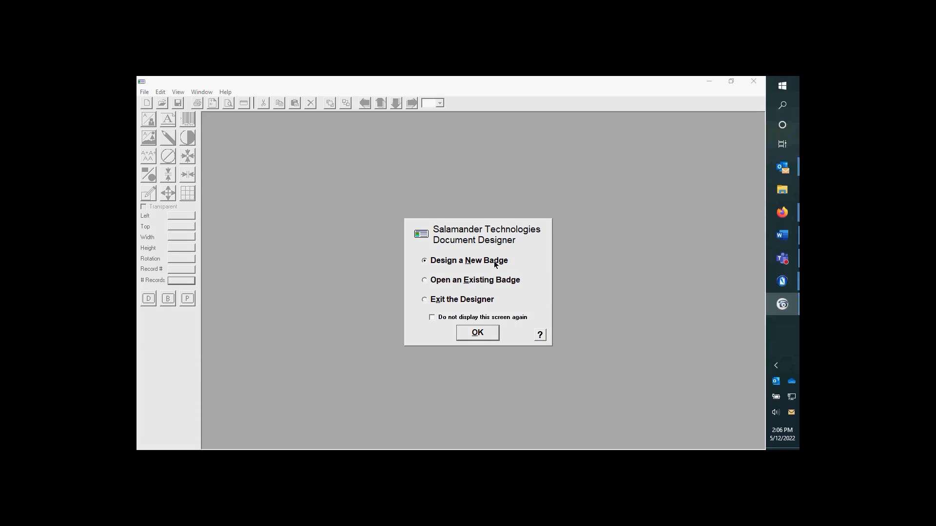
Look through the existing badges stored under the IncidentRTag data file and close the list without opening one
{"action": "left_click", "coordinate": [464, 283]}
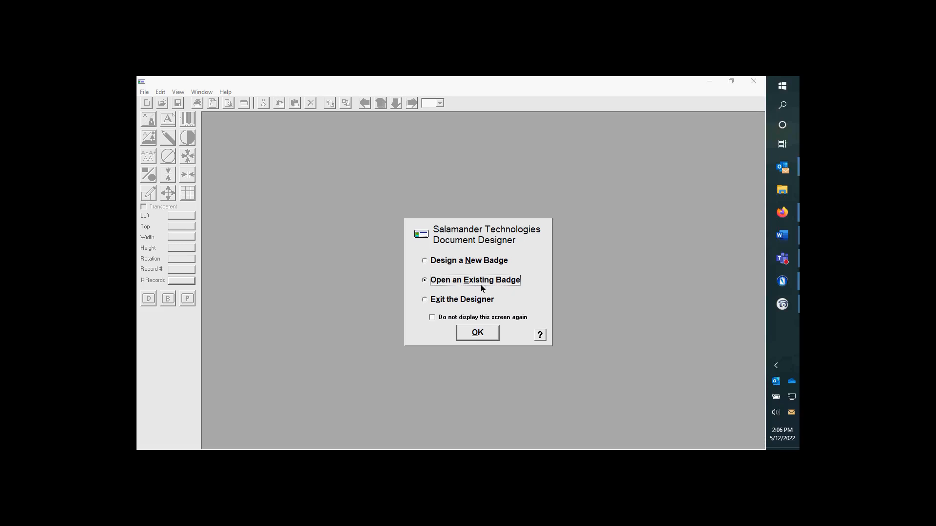
{"action": "left_click", "coordinate": [477, 333]}
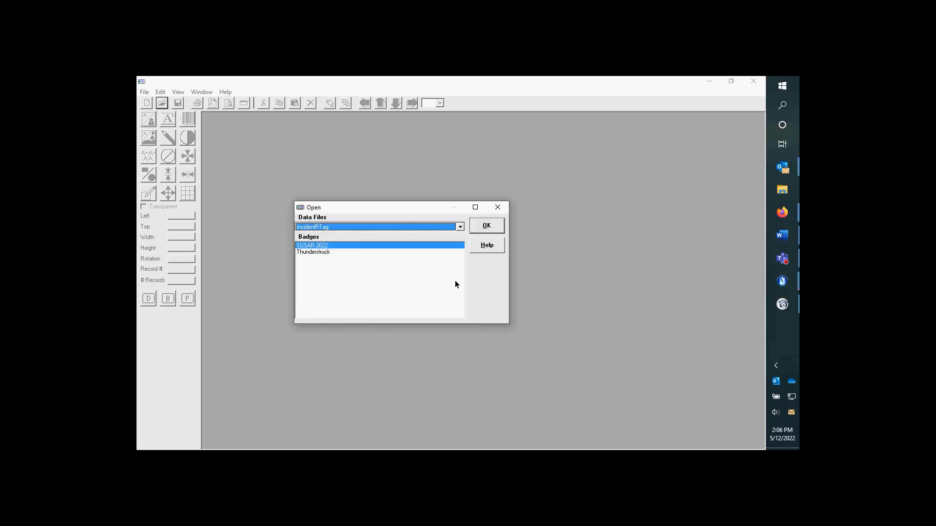
{"action": "left_click", "coordinate": [309, 228]}
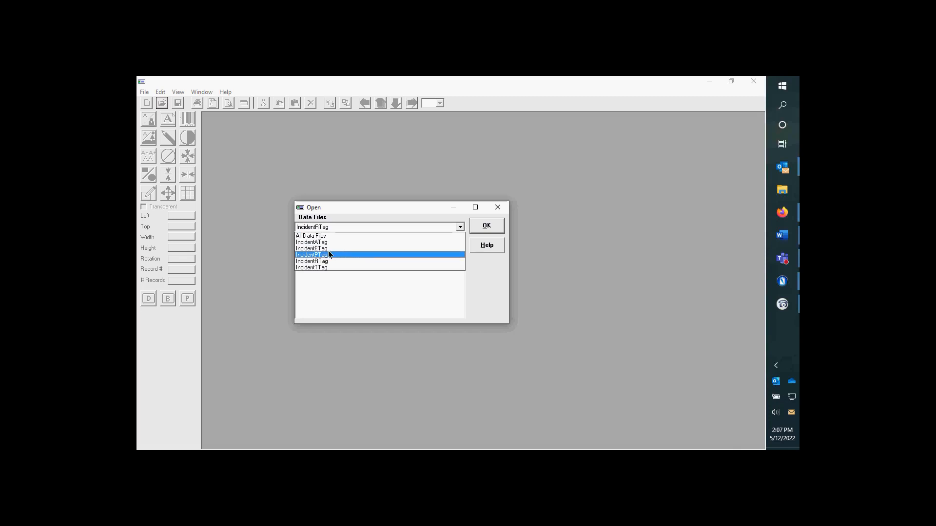
{"action": "left_click", "coordinate": [328, 261]}
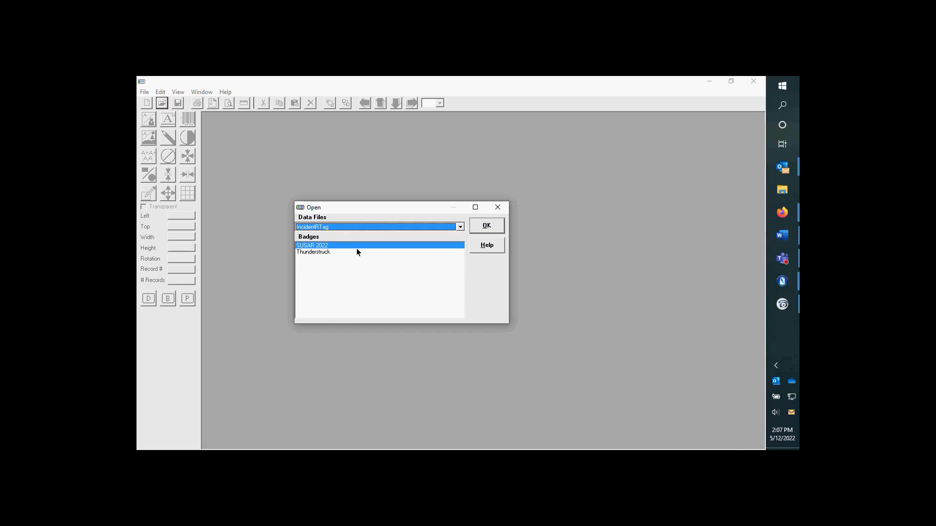
{"action": "left_click", "coordinate": [498, 208]}
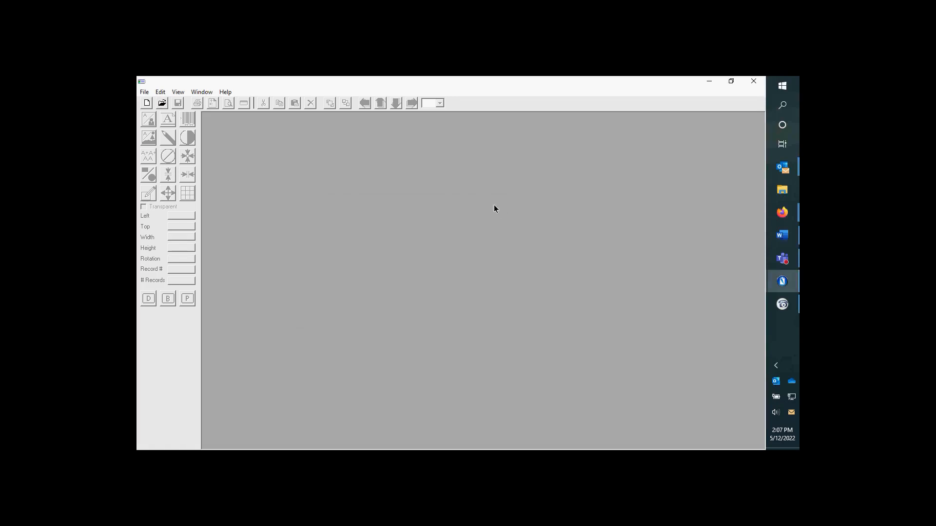
Create a new badge with the wizard using the IncidentRTag data file, the preselected network printer, Portrait orientation and Single Record per Page
{"action": "left_click", "coordinate": [144, 92]}
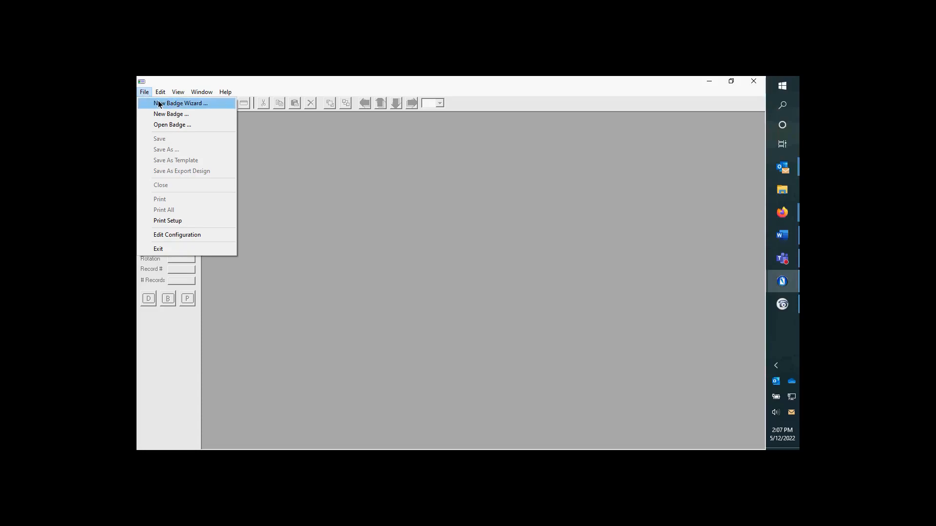
{"action": "left_click", "coordinate": [161, 106]}
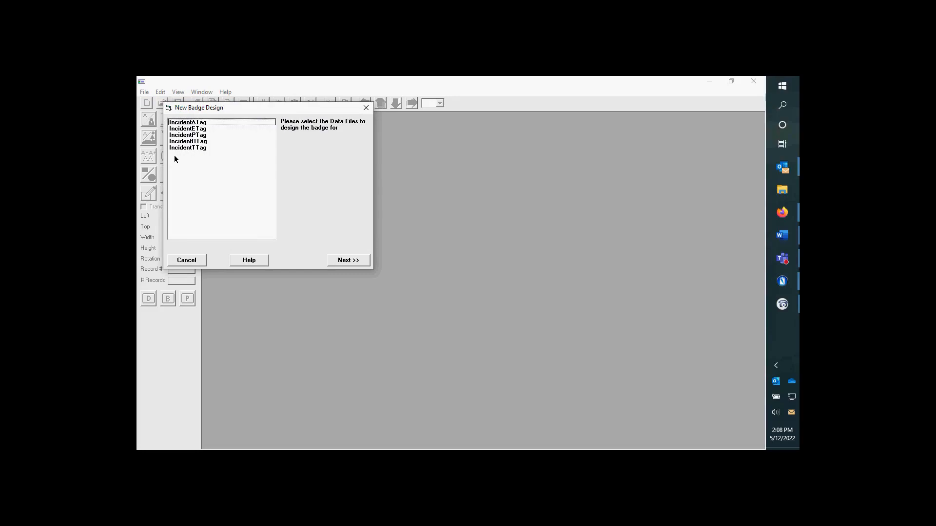
{"action": "left_click", "coordinate": [188, 142]}
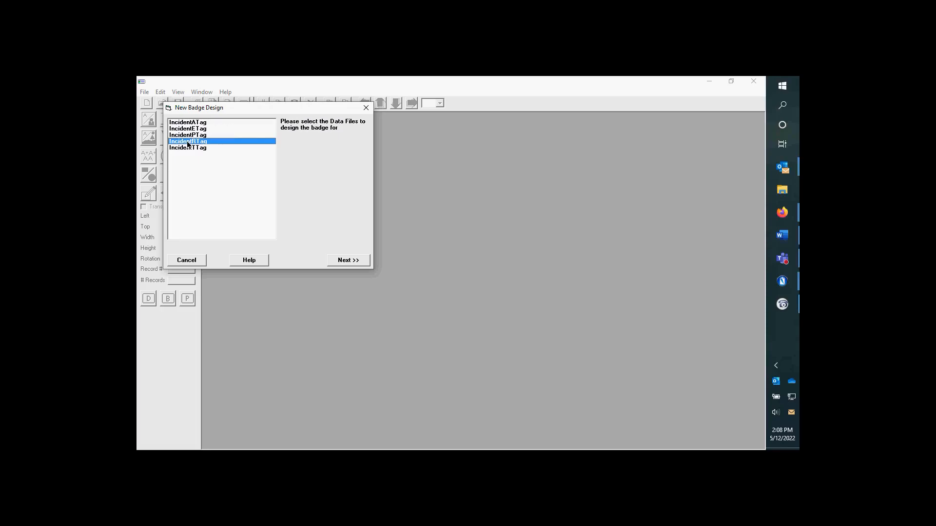
{"action": "left_click", "coordinate": [348, 261]}
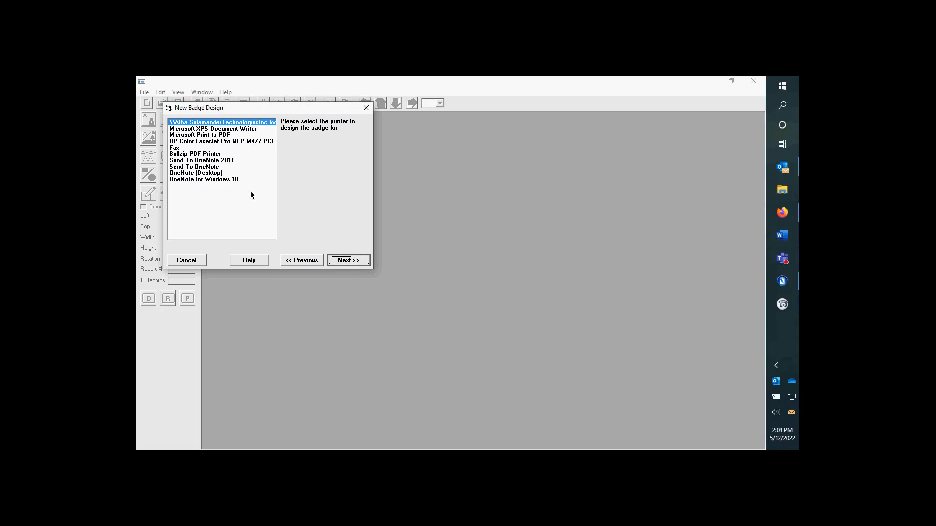
{"action": "left_click", "coordinate": [348, 259]}
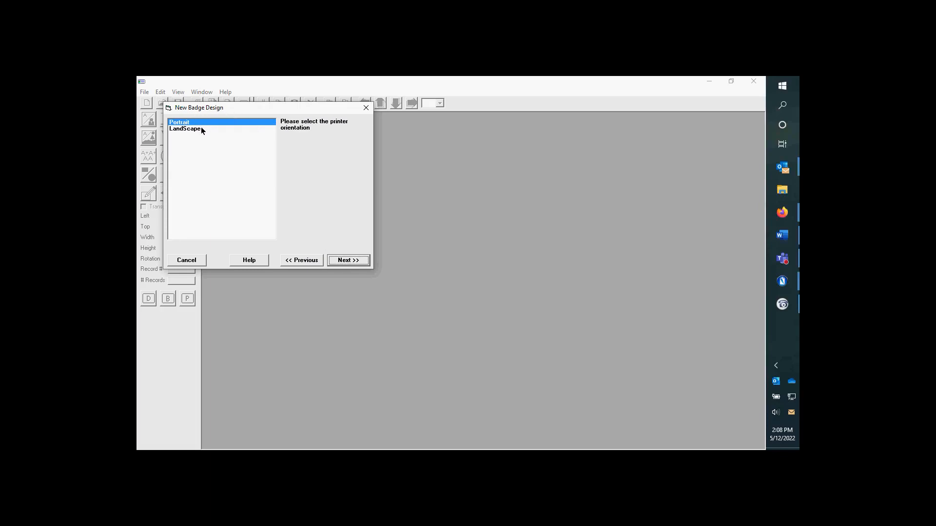
{"action": "left_click", "coordinate": [349, 262]}
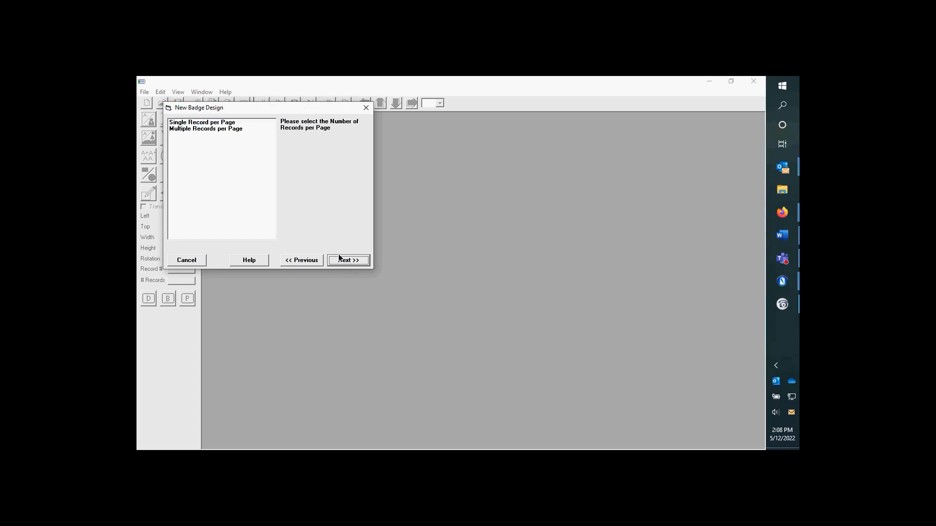
{"action": "left_click", "coordinate": [209, 124]}
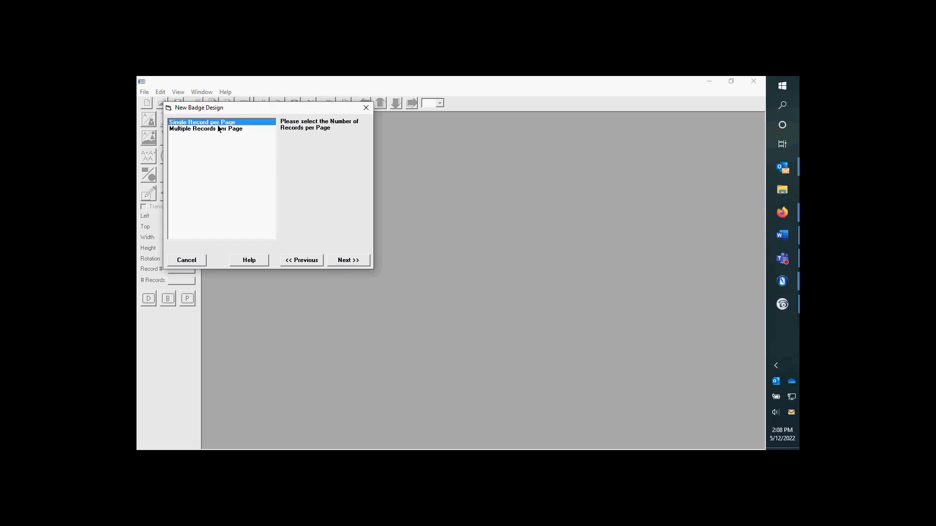
{"action": "left_click", "coordinate": [354, 262]}
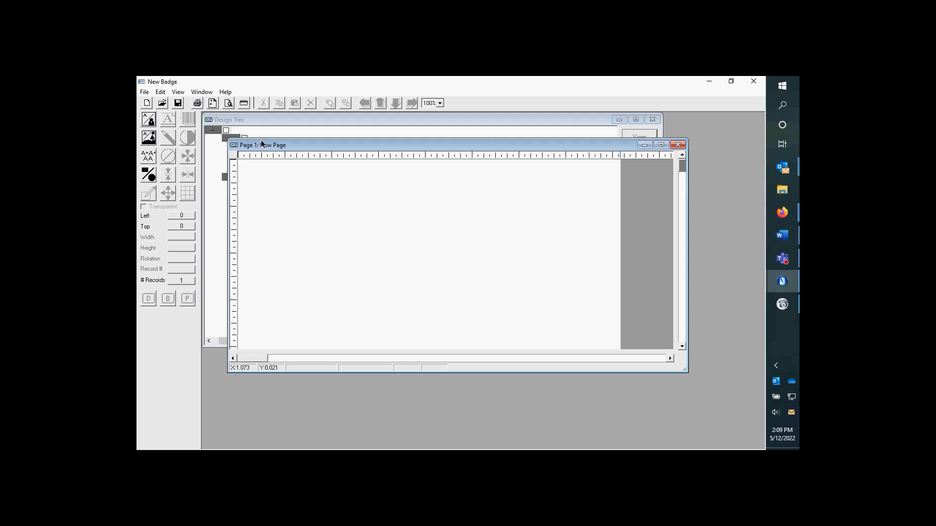
Discard the unsaved badge design and check the available templates for a new non-wizard badge without creating it
{"action": "left_click", "coordinate": [145, 91]}
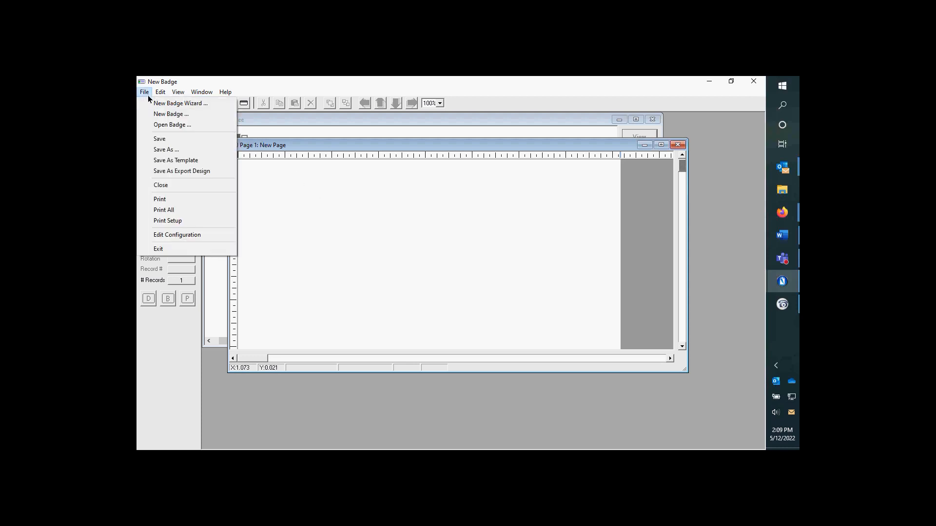
{"action": "left_click", "coordinate": [167, 115]}
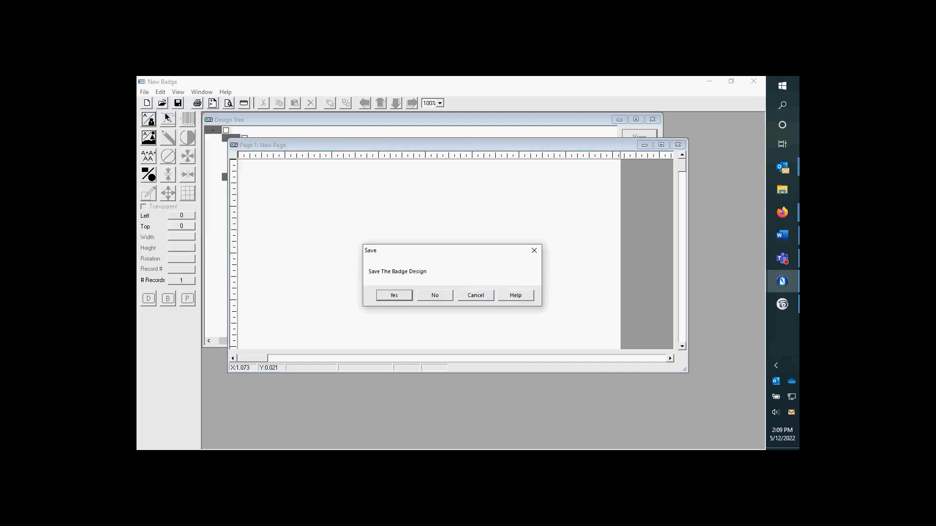
{"action": "left_click", "coordinate": [435, 296]}
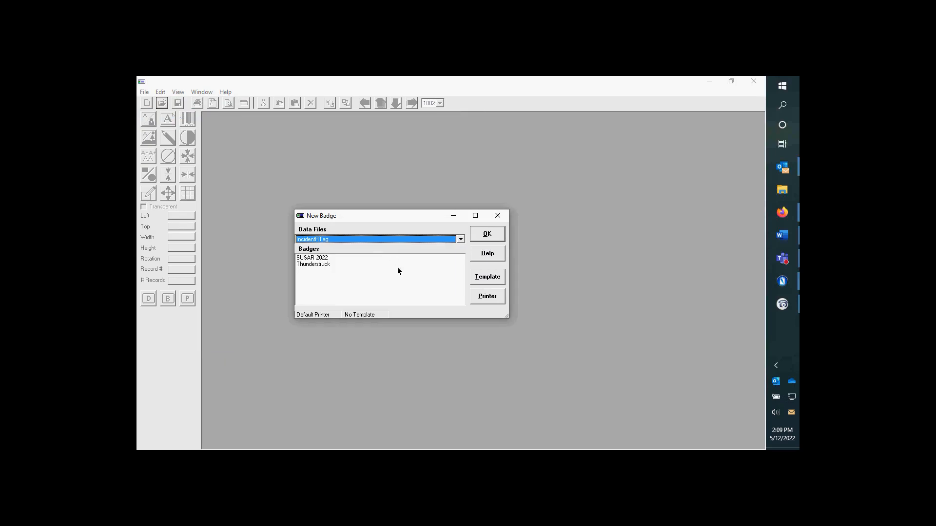
{"action": "left_click", "coordinate": [482, 277]}
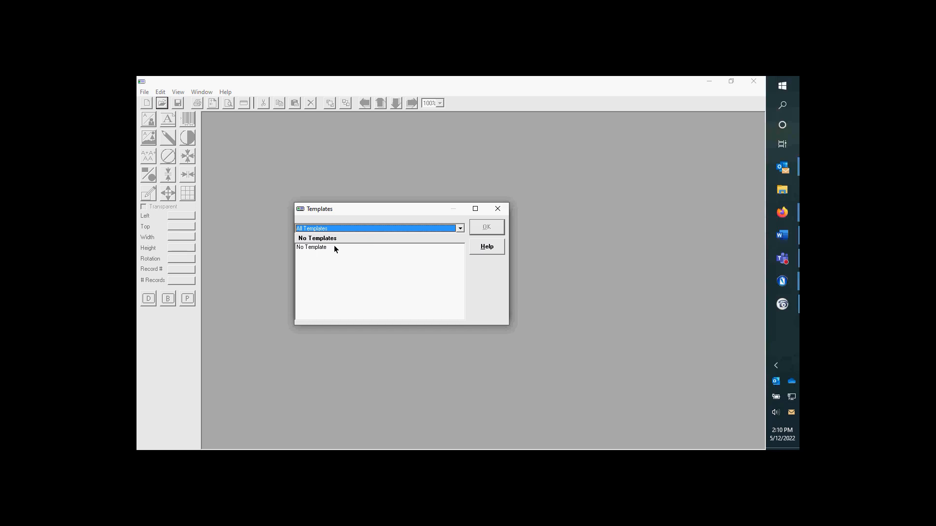
{"action": "left_click", "coordinate": [499, 209]}
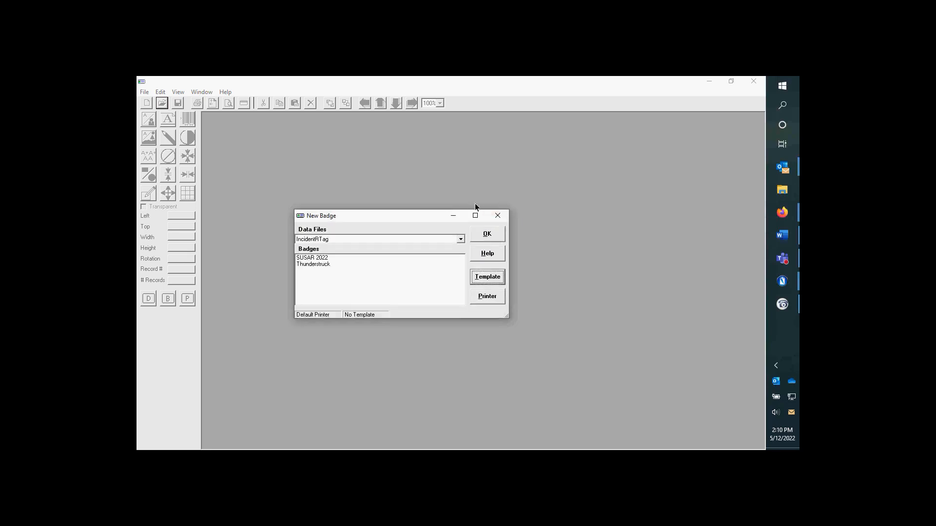
{"action": "left_click", "coordinate": [500, 215]}
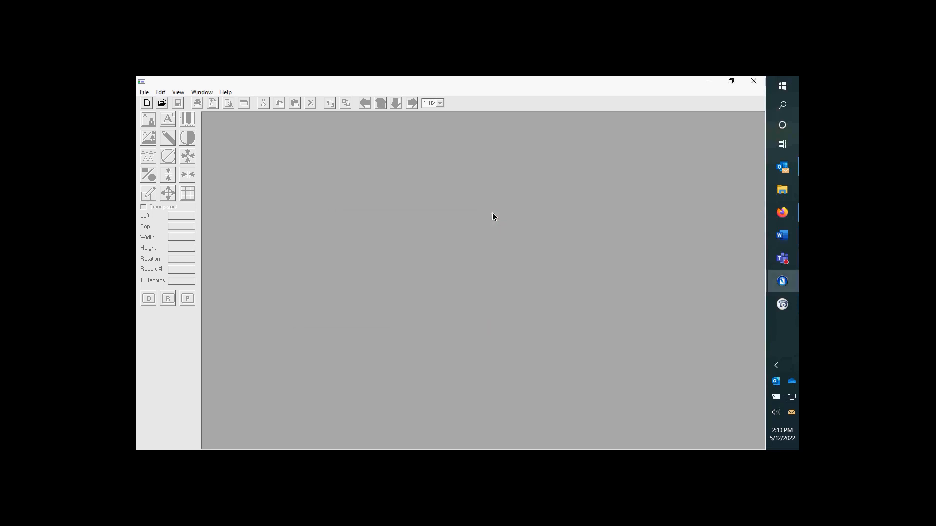
Open the existing Thunderstruck badge from the IncidentRTag data file
{"action": "left_click", "coordinate": [162, 103]}
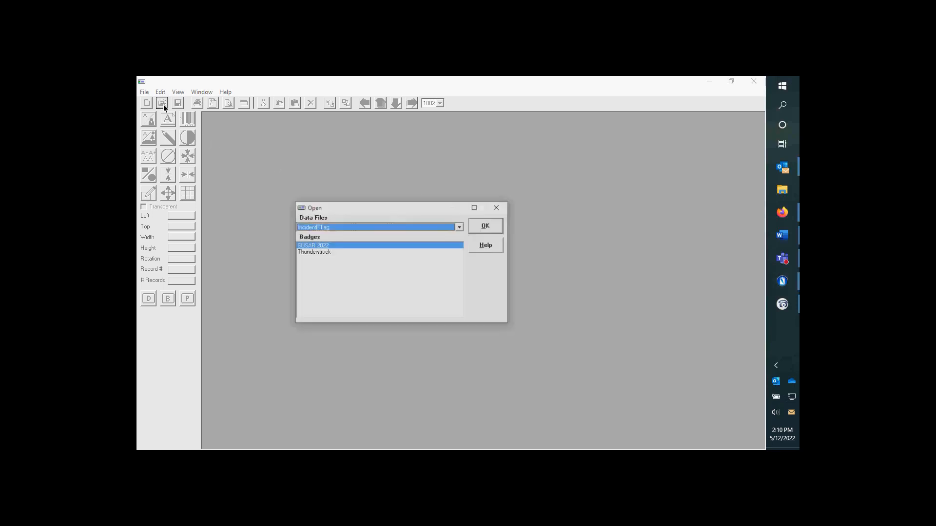
{"action": "left_click", "coordinate": [318, 252]}
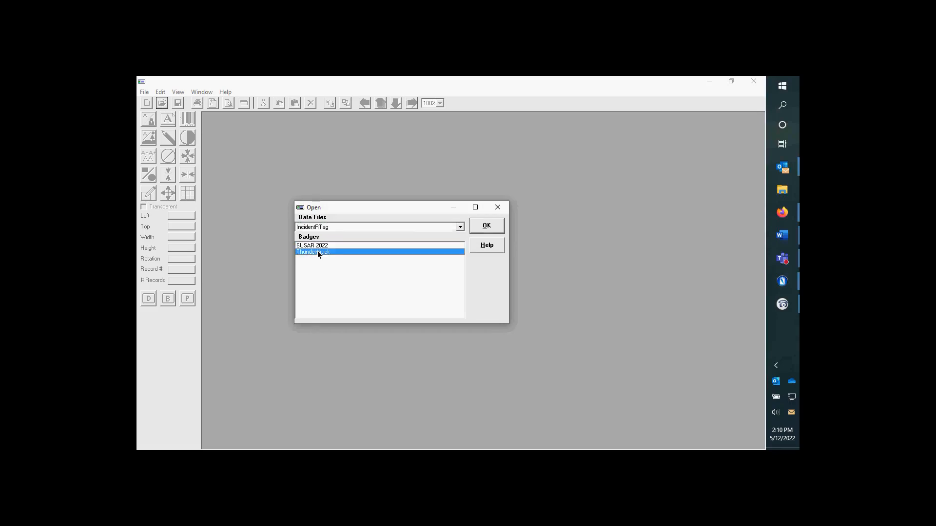
{"action": "left_click", "coordinate": [486, 227]}
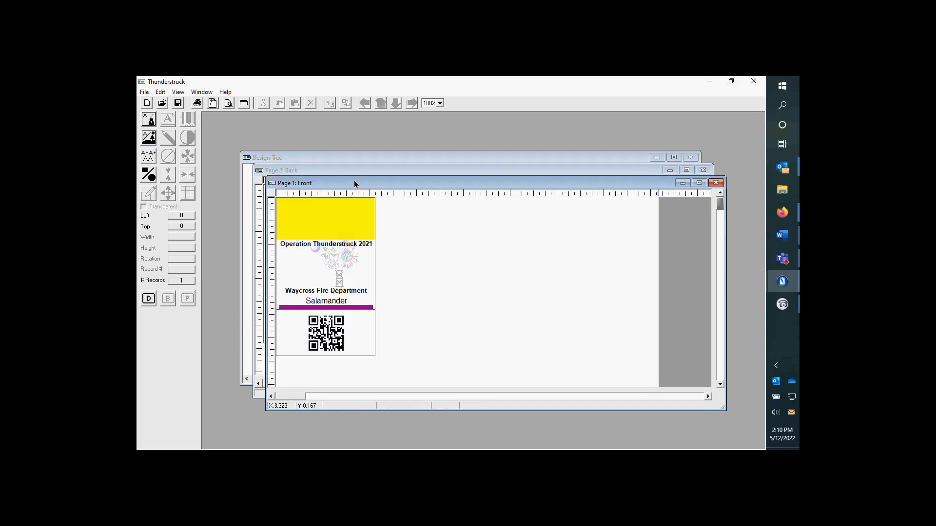
Open the detail area on the Front page of the badge for object editing
{"action": "left_click", "coordinate": [335, 237]}
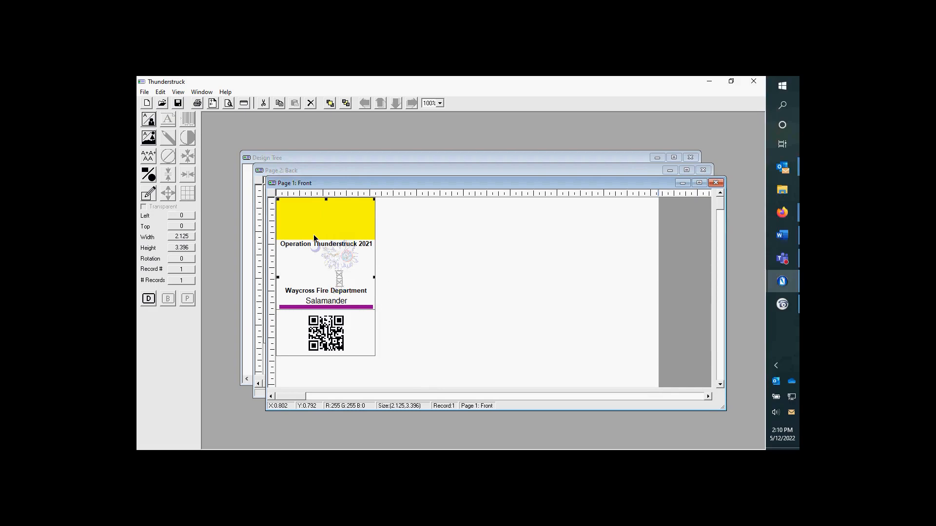
{"action": "right_click", "coordinate": [314, 235]}
{"action": "mouse_move", "coordinate": [350, 243]}
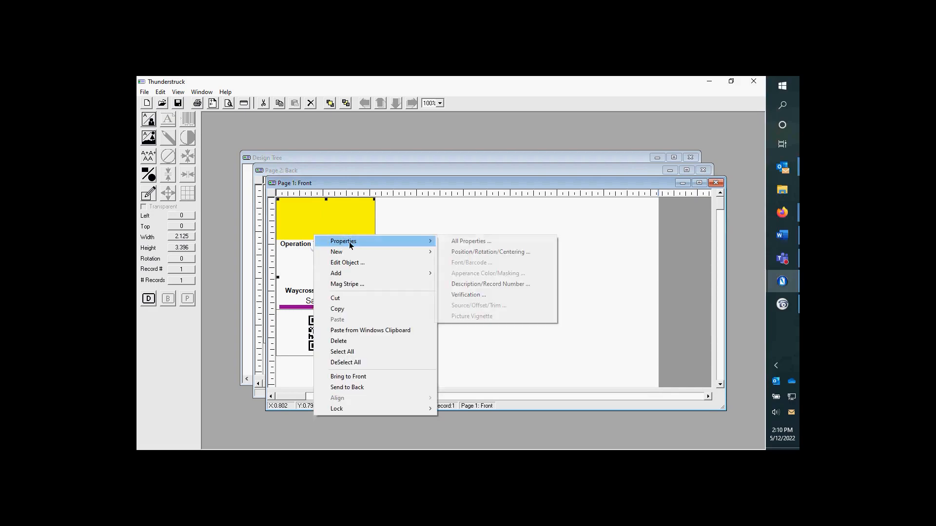
{"action": "left_click", "coordinate": [378, 263]}
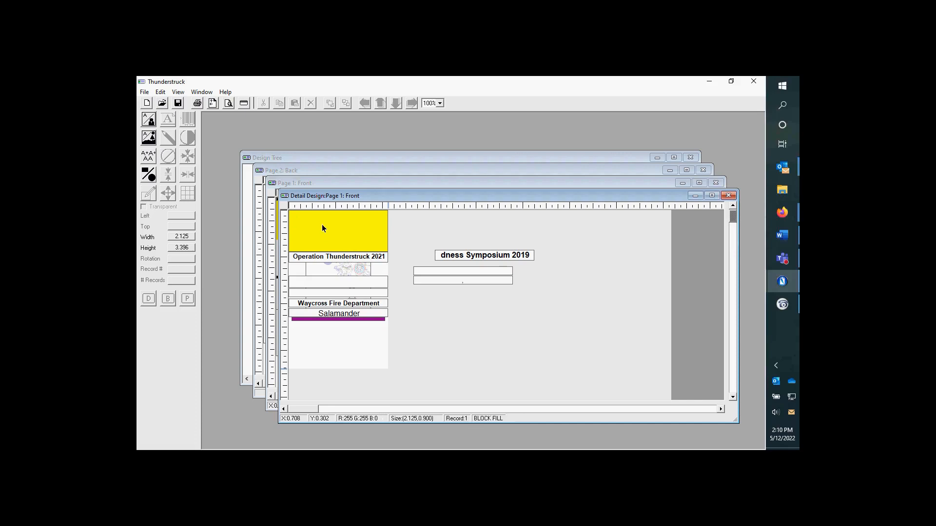
Select the Operation Thunderstruck 2021 text, review the badge's test data and save that data to file
{"action": "left_click", "coordinate": [330, 258]}
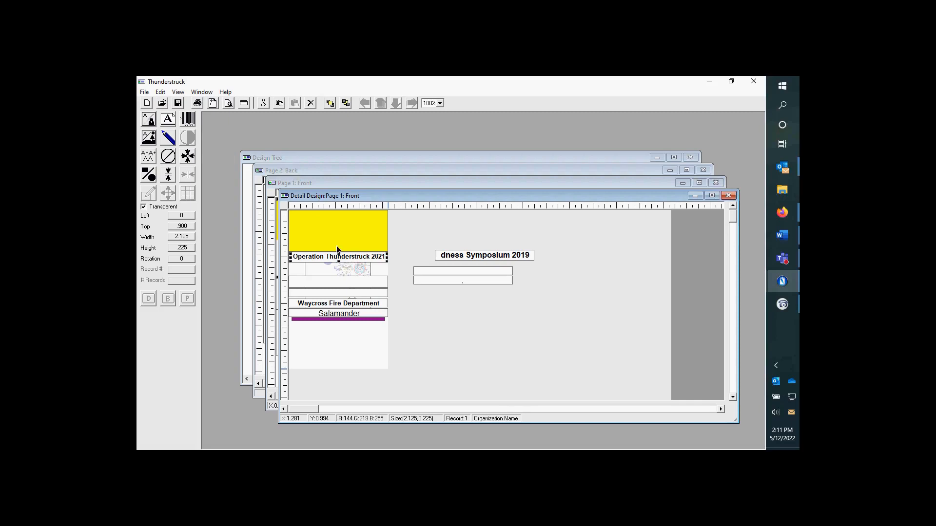
{"action": "left_click", "coordinate": [161, 92]}
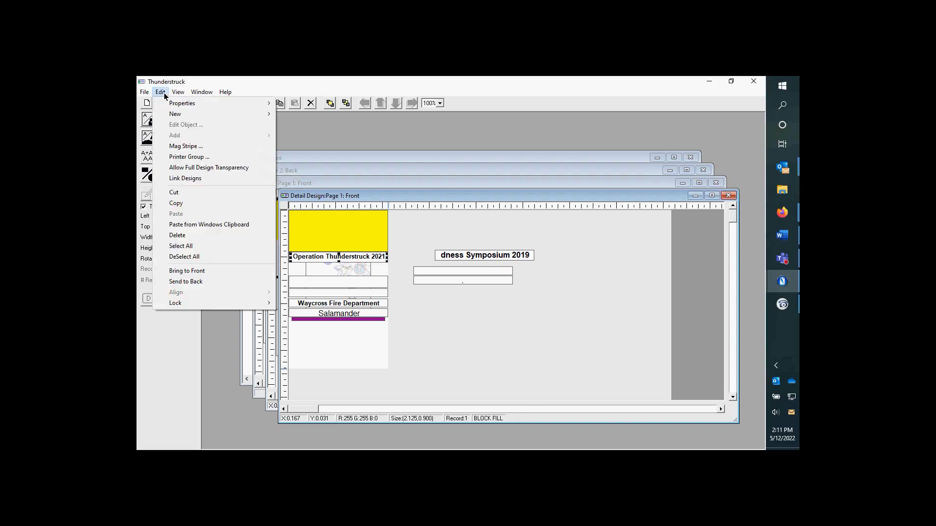
{"action": "mouse_move", "coordinate": [178, 93]}
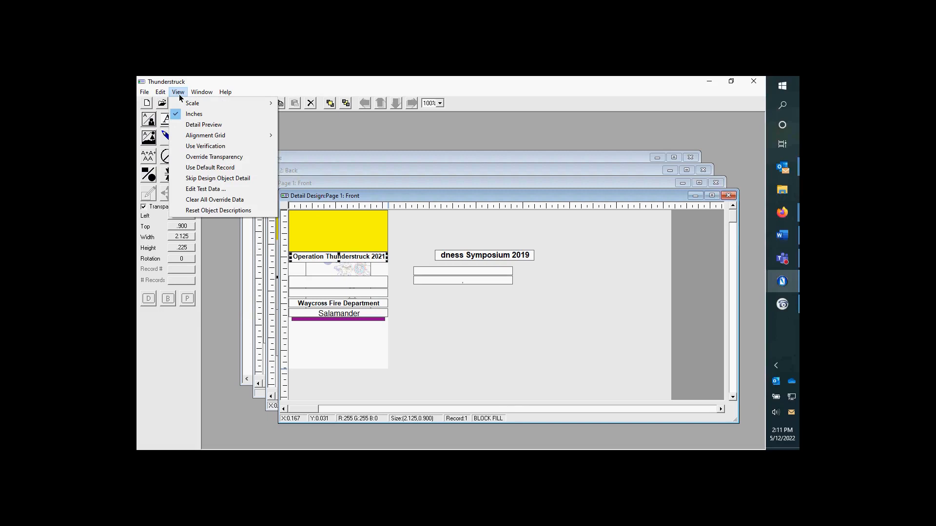
{"action": "left_click", "coordinate": [190, 192]}
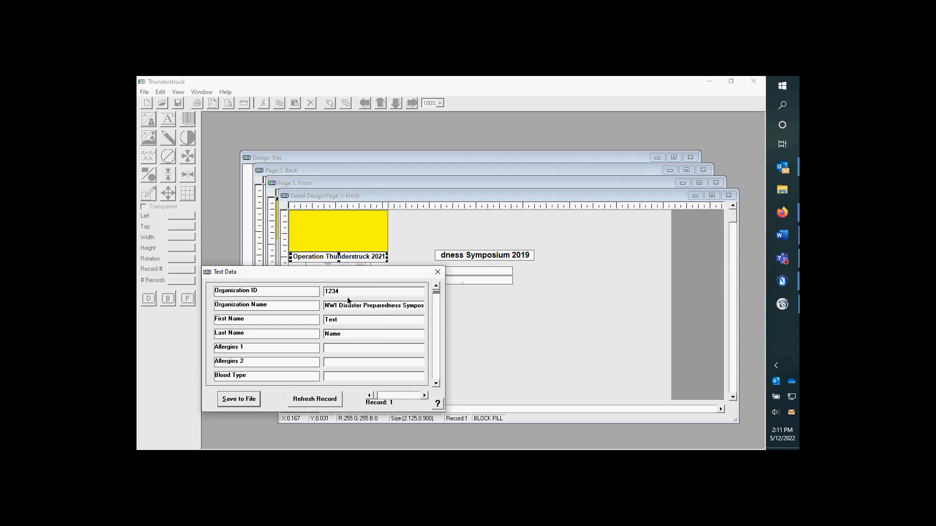
{"action": "left_click", "coordinate": [239, 399]}
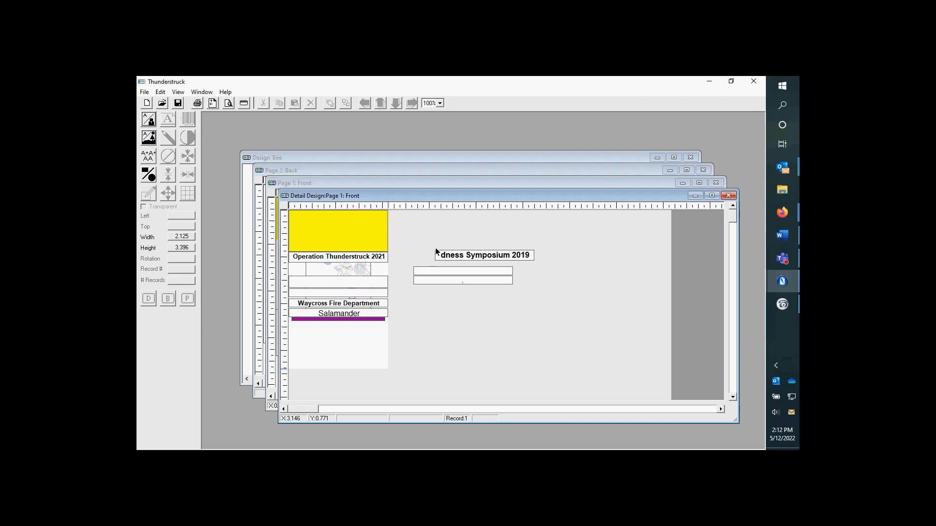
Open the database field list for the Front detail area and look through the fields that can be added
{"action": "left_click", "coordinate": [273, 219]}
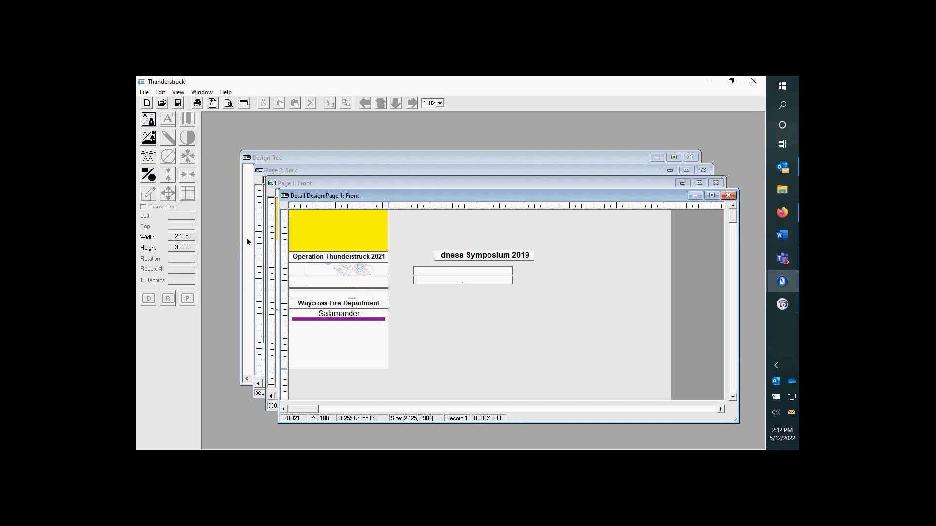
{"action": "left_click", "coordinate": [149, 119]}
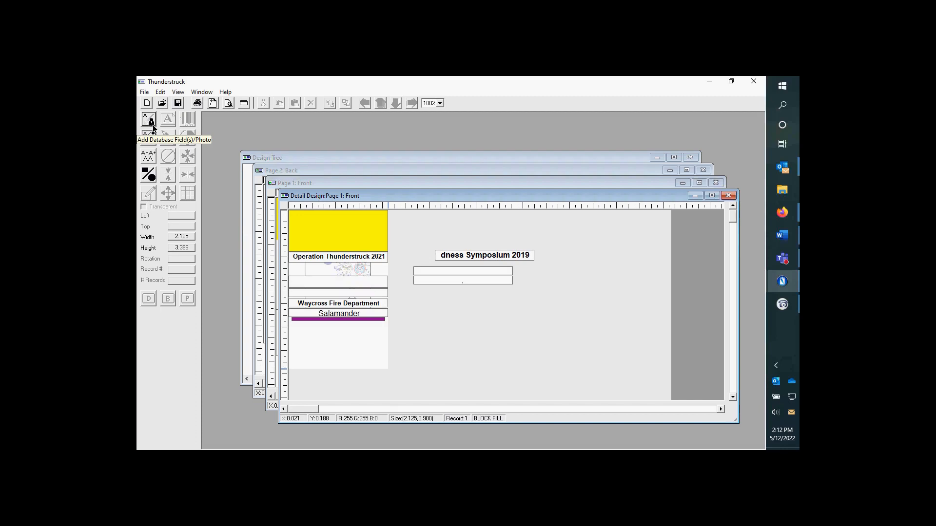
{"action": "left_click", "coordinate": [149, 120]}
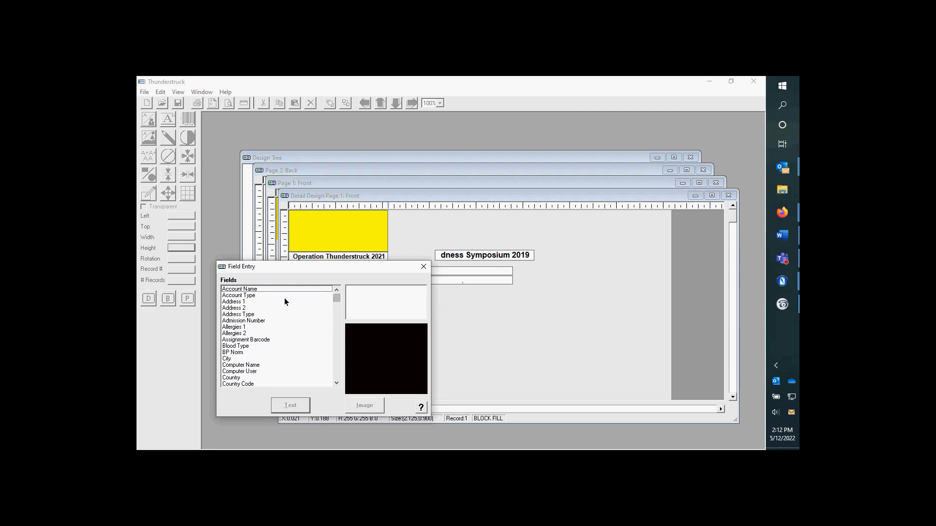
{"action": "left_click", "coordinate": [254, 291]}
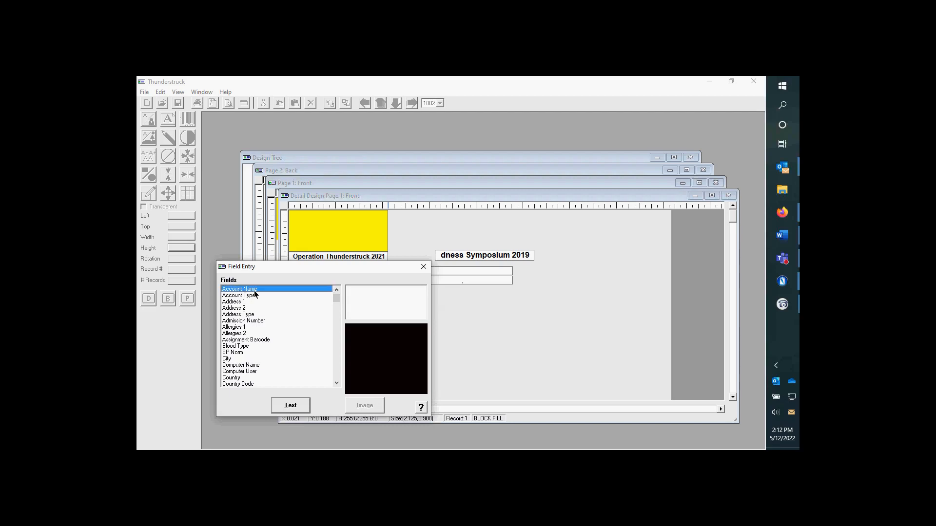
{"action": "left_click", "coordinate": [245, 296]}
{"action": "left_click", "coordinate": [245, 296]}
{"action": "left_click", "coordinate": [261, 291]}
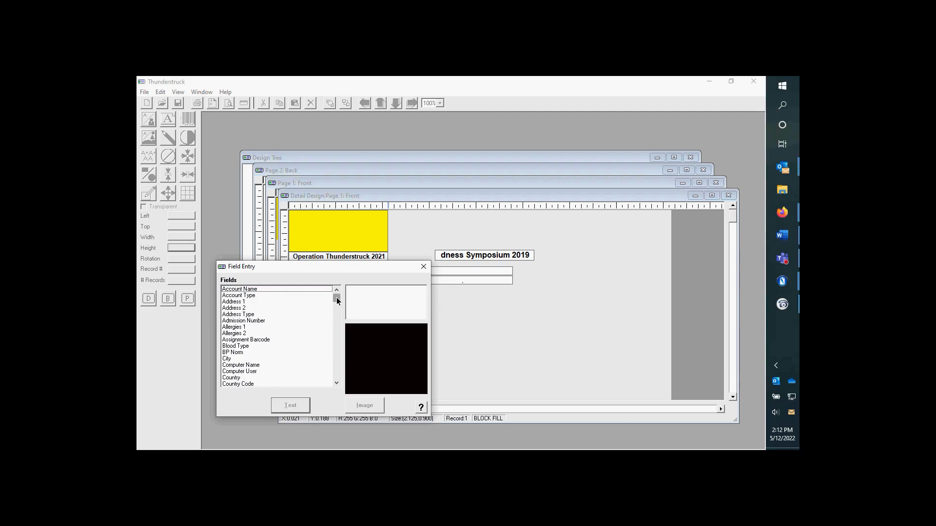
{"action": "left_click_drag", "start_coordinate": [336, 298], "coordinate": [337, 309]}
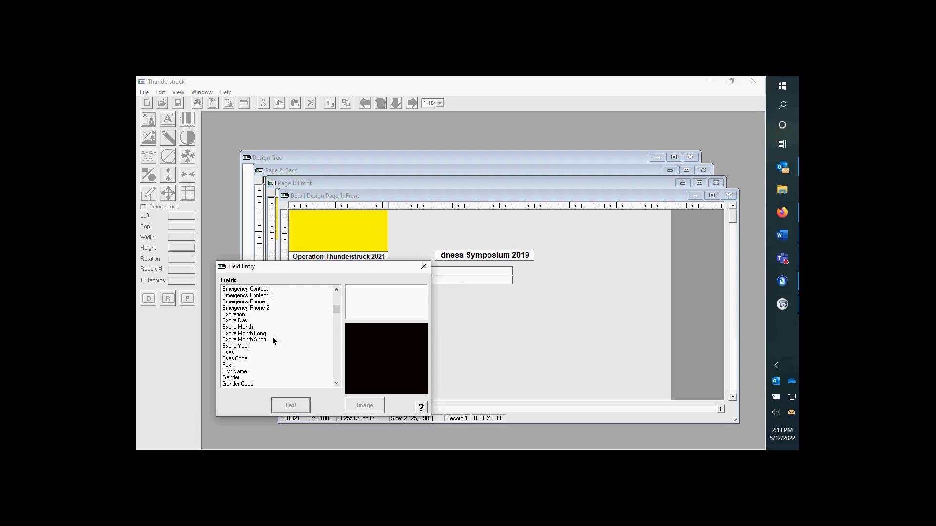
{"action": "left_click_drag", "start_coordinate": [337, 312], "coordinate": [338, 325]}
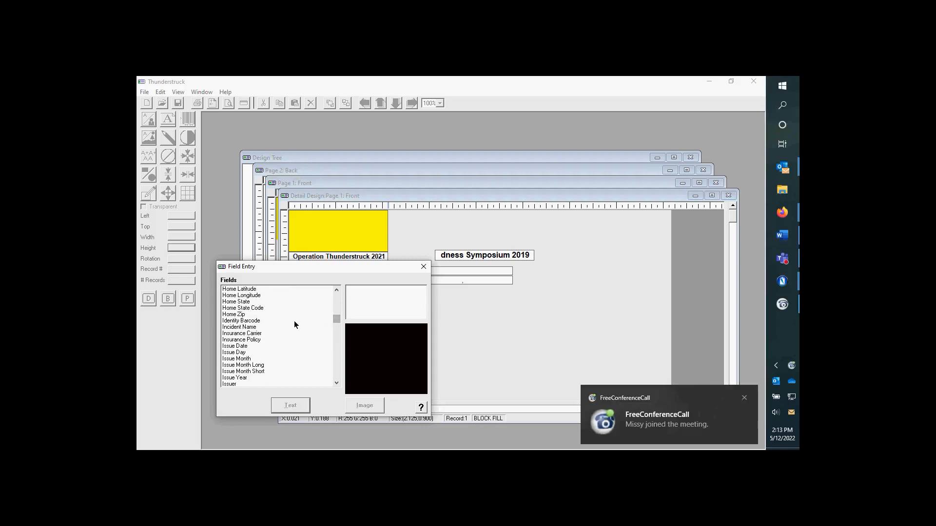
{"action": "left_click_drag", "start_coordinate": [335, 319], "coordinate": [338, 305]}
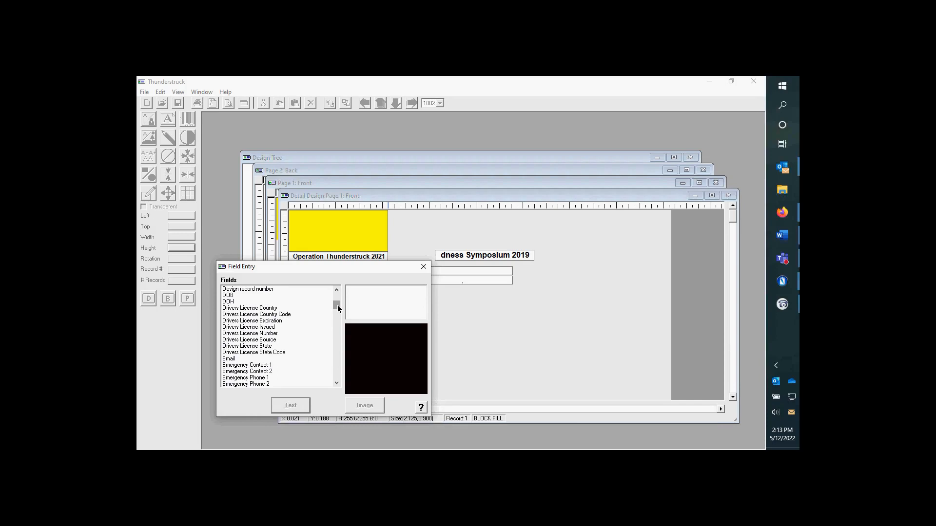
{"action": "left_click_drag", "start_coordinate": [337, 306], "coordinate": [337, 298]}
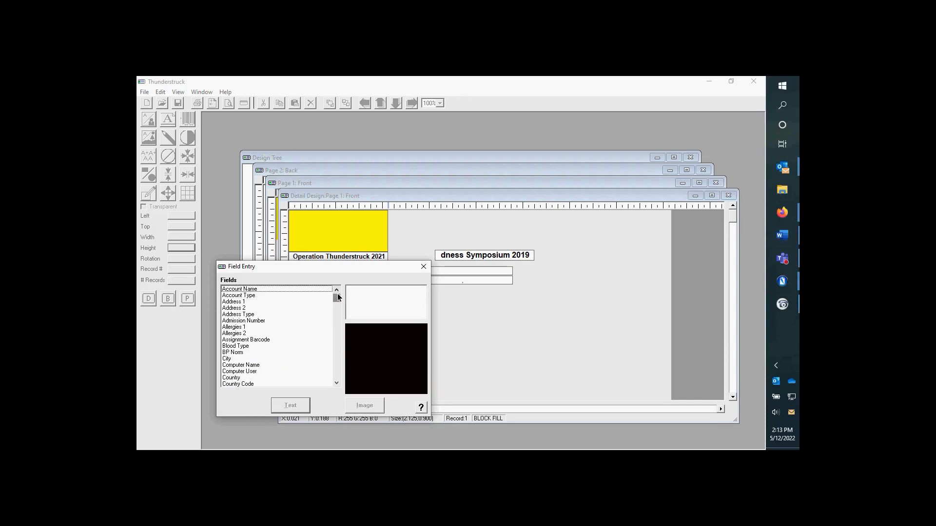
Try selecting the Address 1 and Account Type fields together in the database field list
{"action": "left_click", "coordinate": [235, 303]}
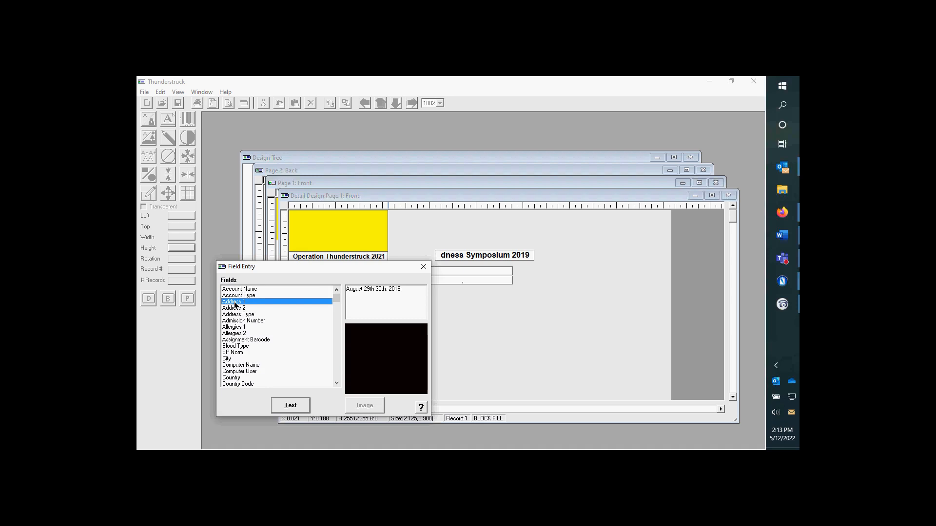
{"action": "left_click", "coordinate": [235, 296]}
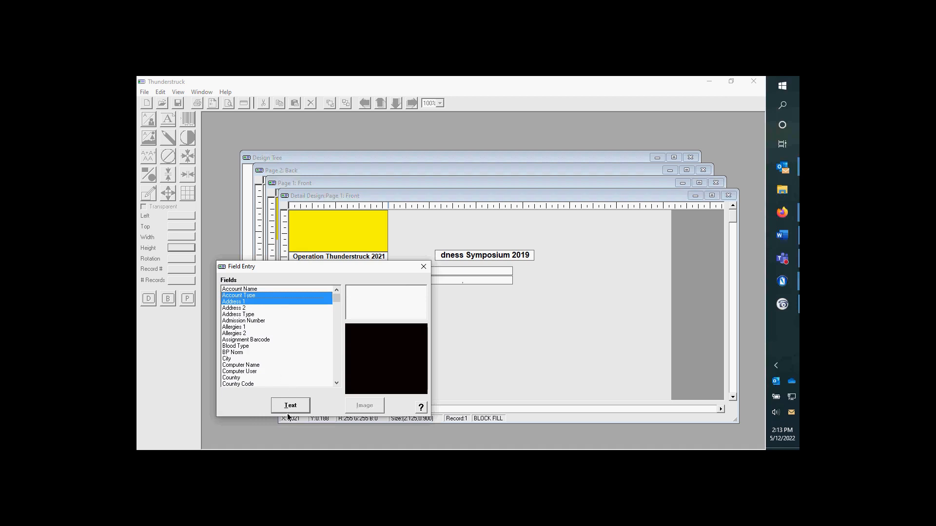
{"action": "left_click", "coordinate": [241, 301]}
{"action": "left_click", "coordinate": [239, 295]}
Add the Photo database field to the Front detail area as an image
{"action": "scroll", "coordinate": [252, 347], "scroll_direction": "down", "scroll_amount": 3}
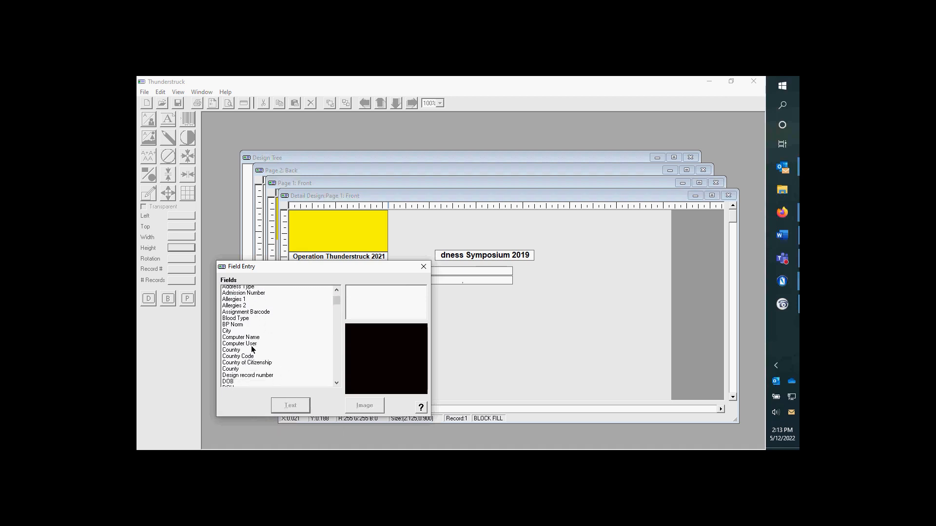
{"action": "scroll", "coordinate": [251, 347], "scroll_direction": "down", "scroll_amount": 20}
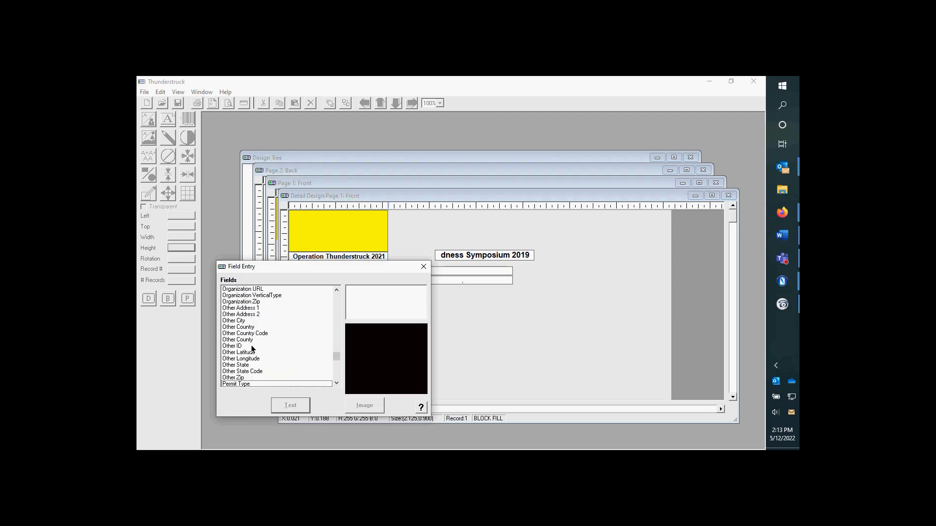
{"action": "scroll", "coordinate": [253, 355], "scroll_direction": "down", "scroll_amount": 1}
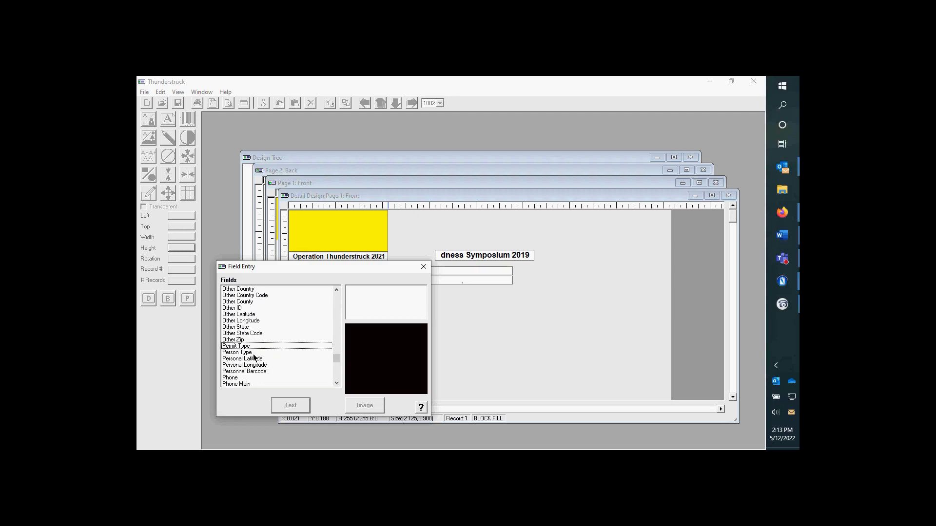
{"action": "scroll", "coordinate": [235, 372], "scroll_direction": "down", "scroll_amount": 2}
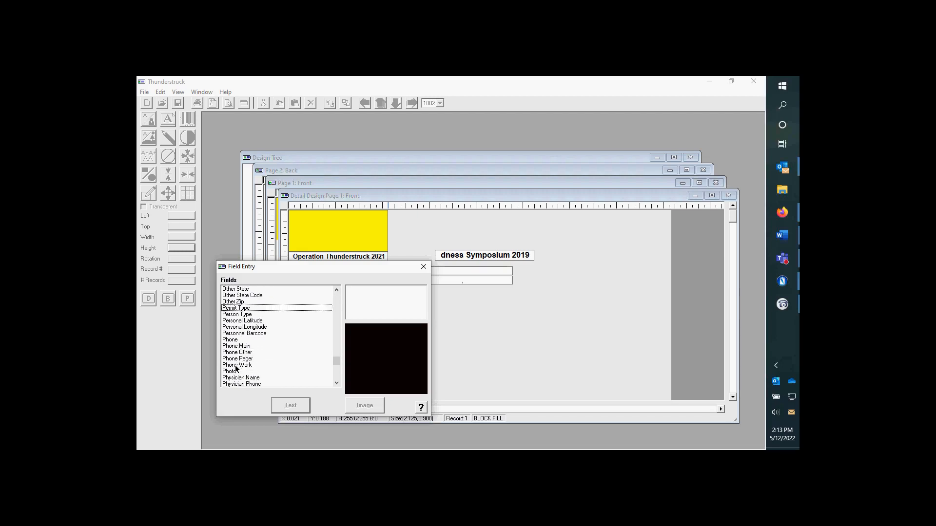
{"action": "left_click", "coordinate": [236, 371]}
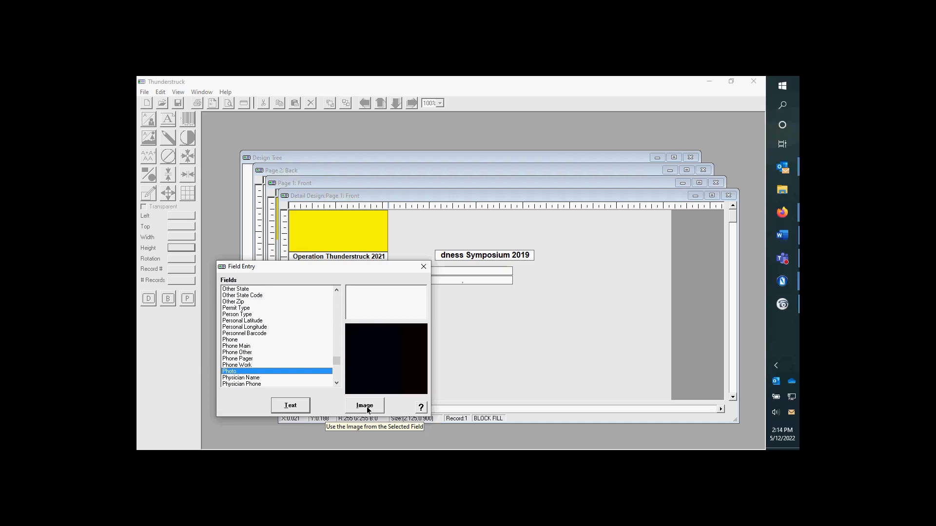
{"action": "left_click", "coordinate": [364, 405]}
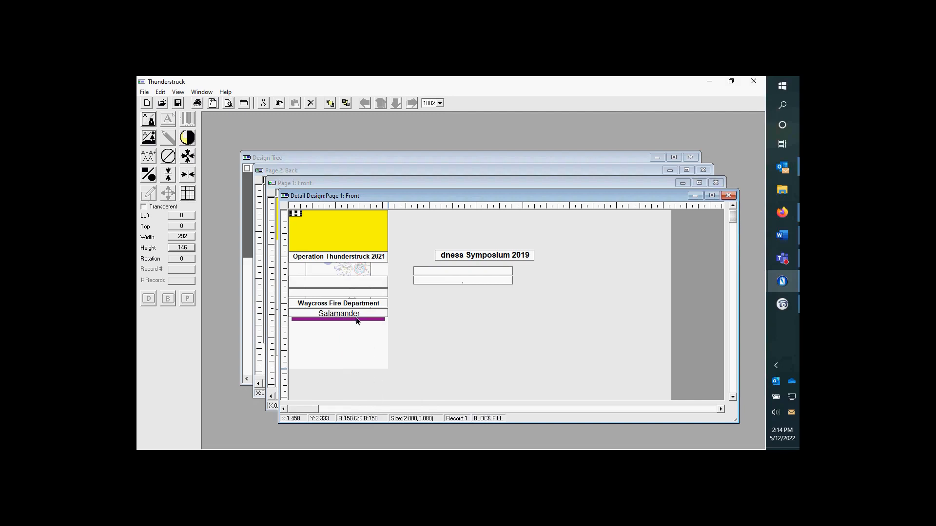
Review the Photo object's position, font, appearance, description, verification and source properties, and close them without changes
{"action": "right_click", "coordinate": [299, 217]}
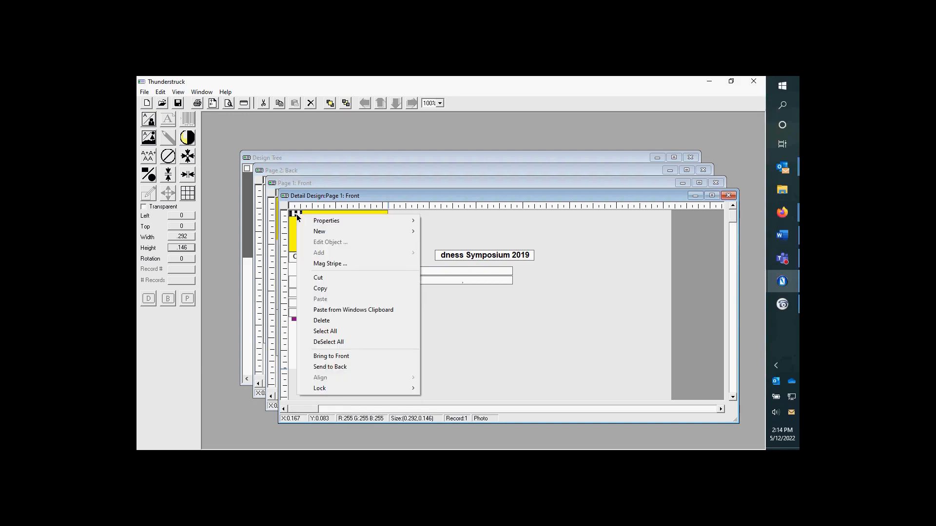
{"action": "mouse_move", "coordinate": [316, 223]}
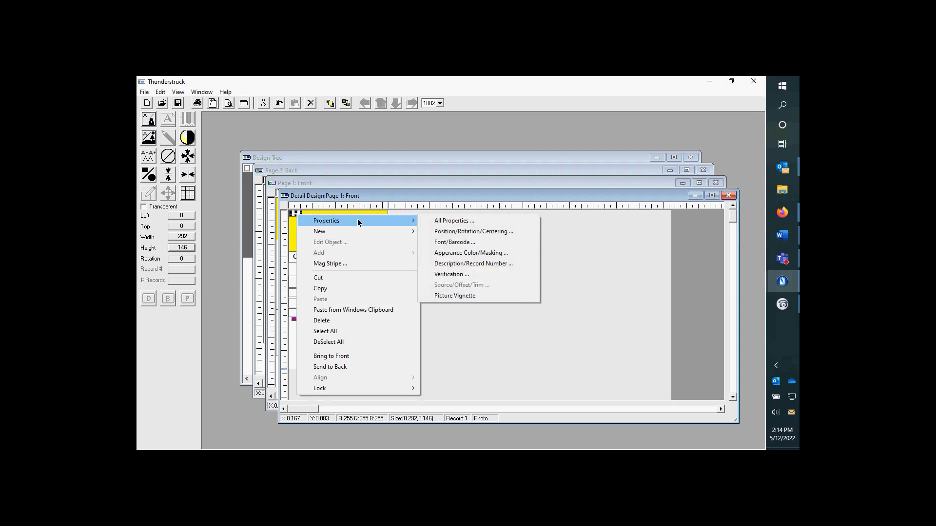
{"action": "left_click", "coordinate": [457, 223]}
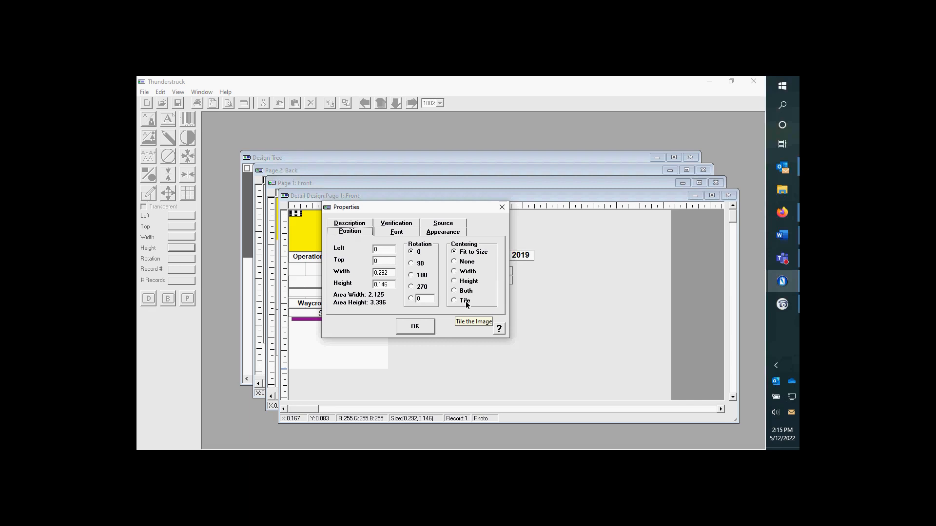
{"action": "left_click", "coordinate": [398, 233]}
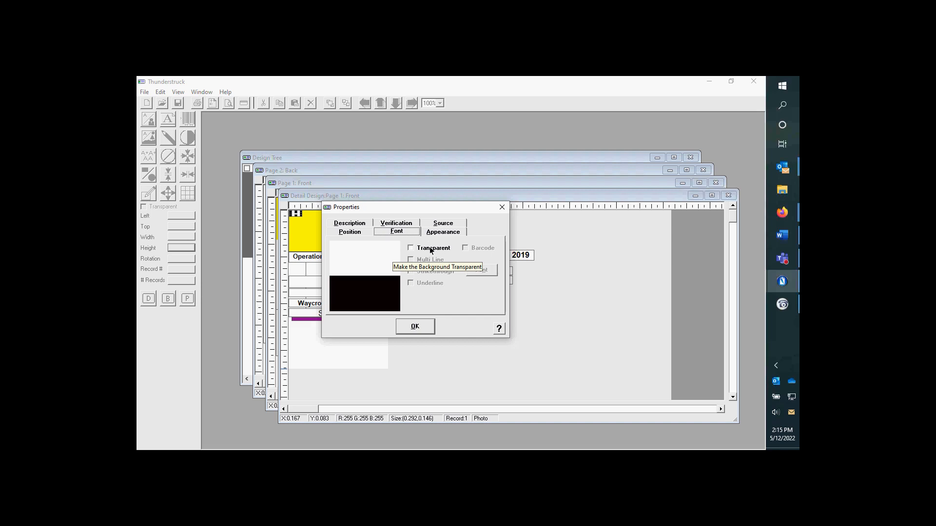
{"action": "left_click", "coordinate": [433, 233]}
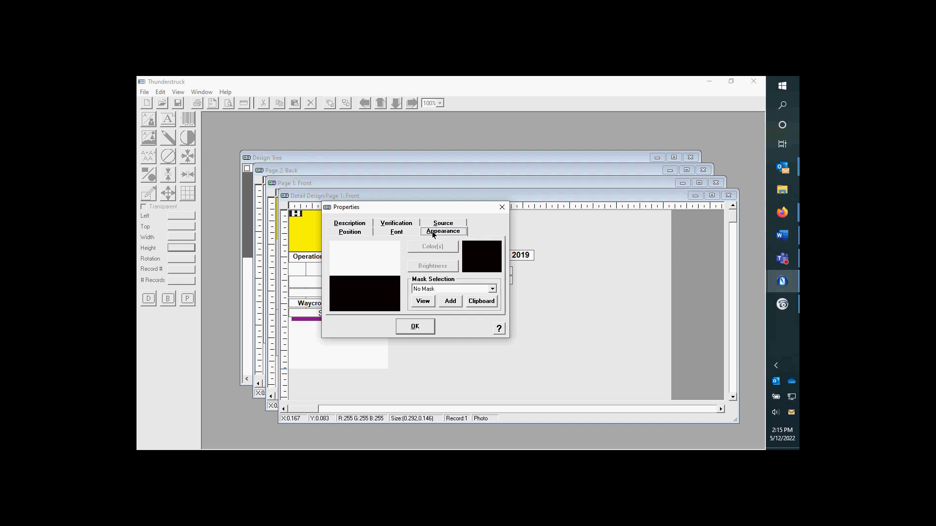
{"action": "left_click", "coordinate": [354, 226]}
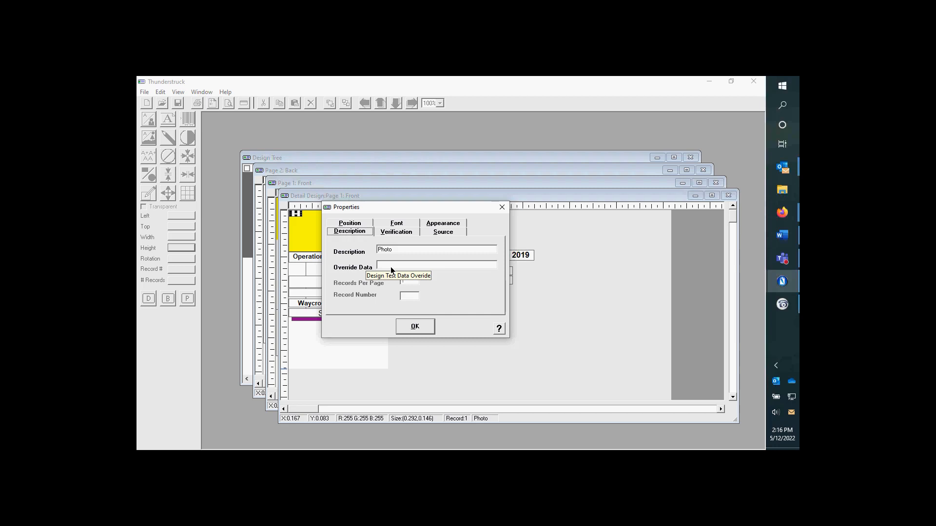
{"action": "left_click", "coordinate": [392, 232]}
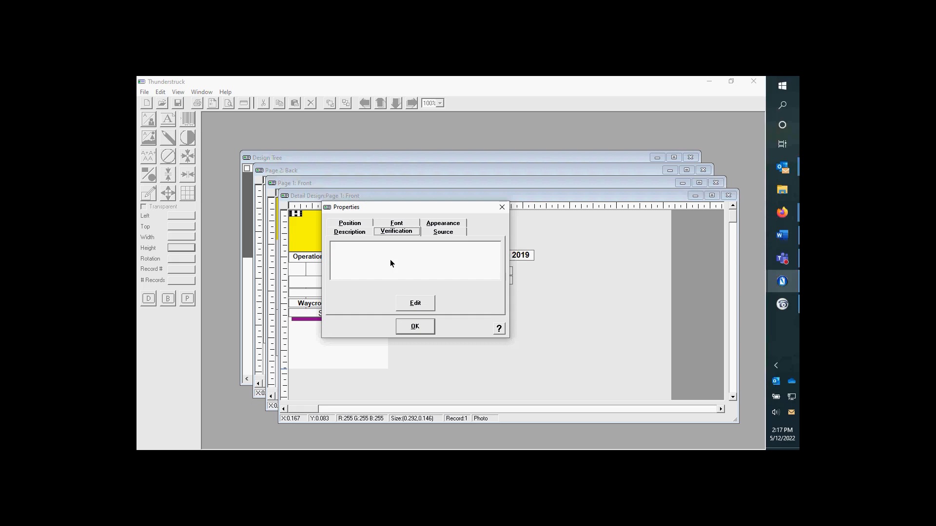
{"action": "left_click", "coordinate": [449, 234]}
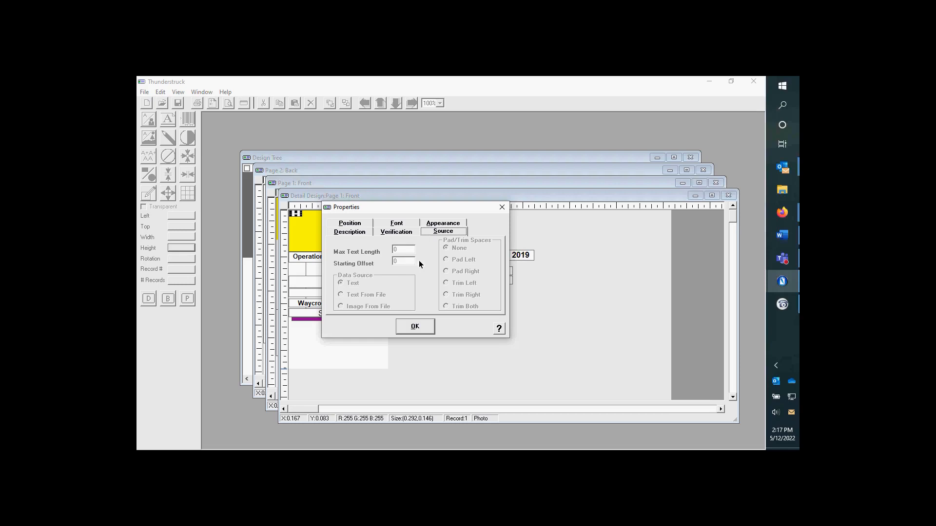
{"action": "left_click", "coordinate": [500, 208]}
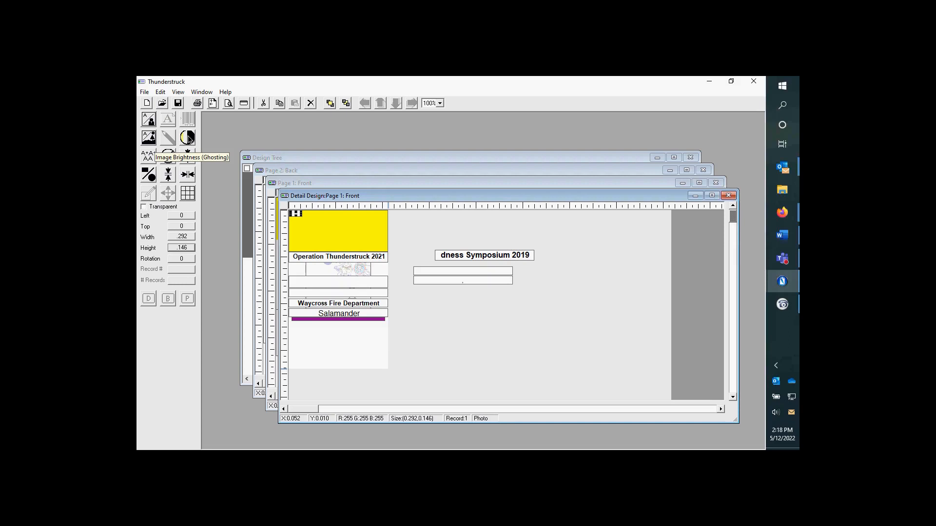
Set the tree-and-moon image to brightness 15 and contrast 18, and refresh the Front page preview beside the detail design
{"action": "left_click", "coordinate": [385, 267]}
{"action": "left_click", "coordinate": [350, 267]}
{"action": "left_click", "coordinate": [344, 270]}
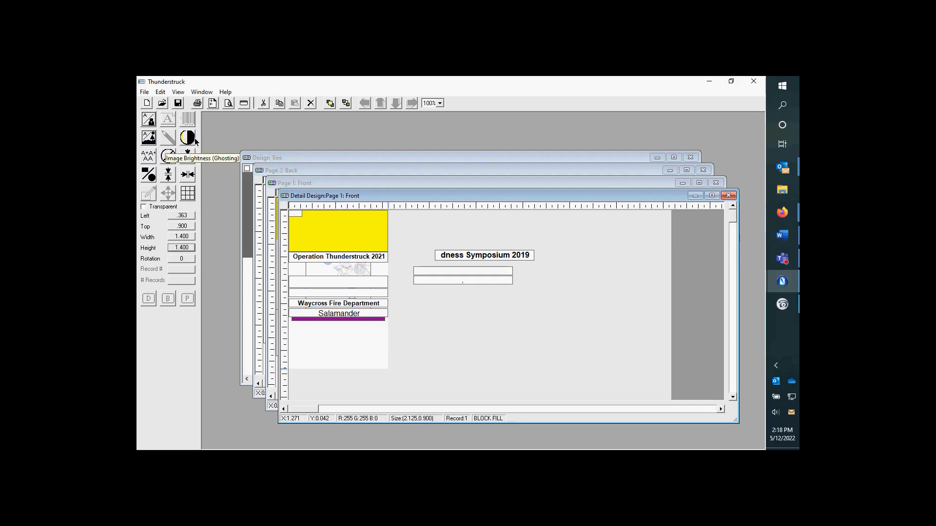
{"action": "left_click_drag", "start_coordinate": [329, 195], "coordinate": [481, 192]}
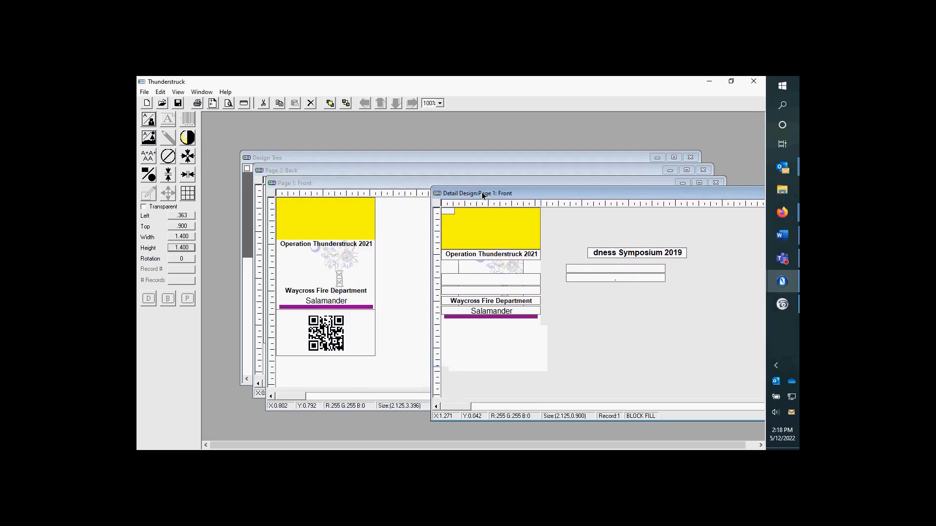
{"action": "left_click", "coordinate": [187, 140]}
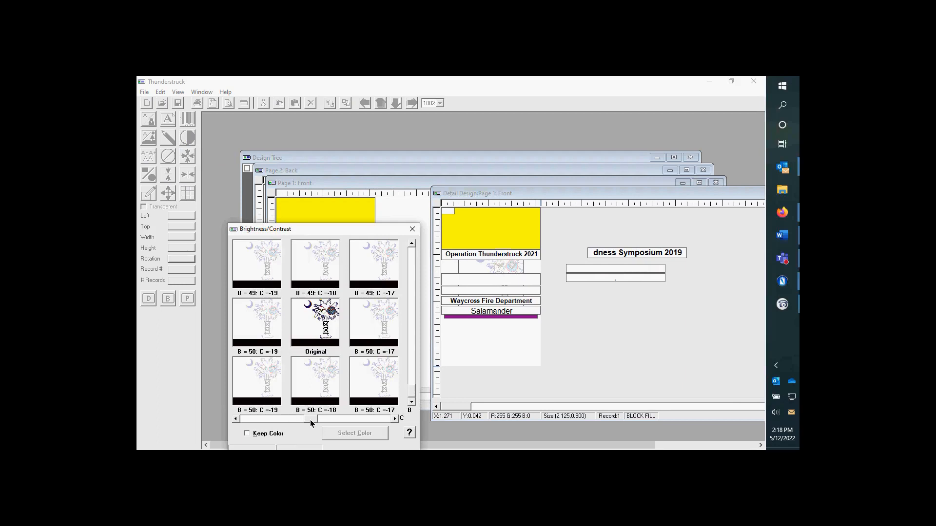
{"action": "left_click_drag", "start_coordinate": [328, 420], "coordinate": [340, 419]}
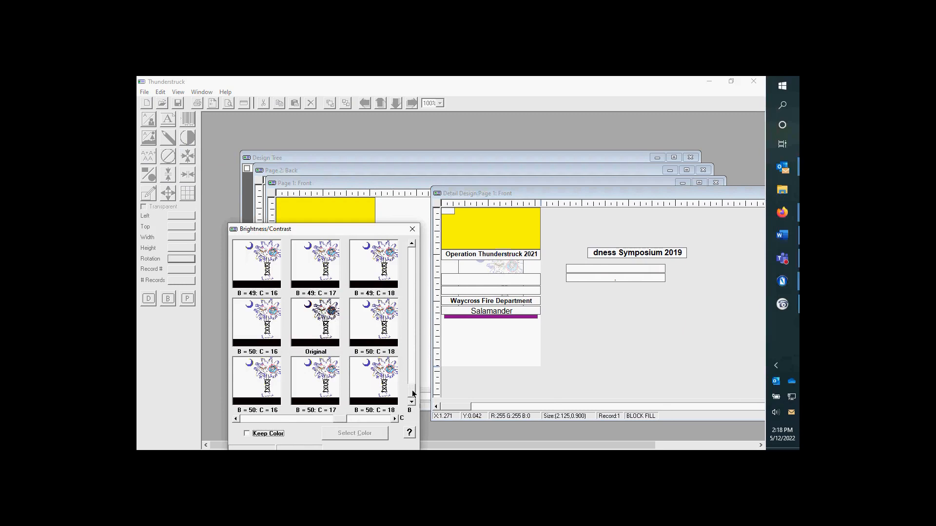
{"action": "left_click_drag", "start_coordinate": [412, 392], "coordinate": [413, 346]}
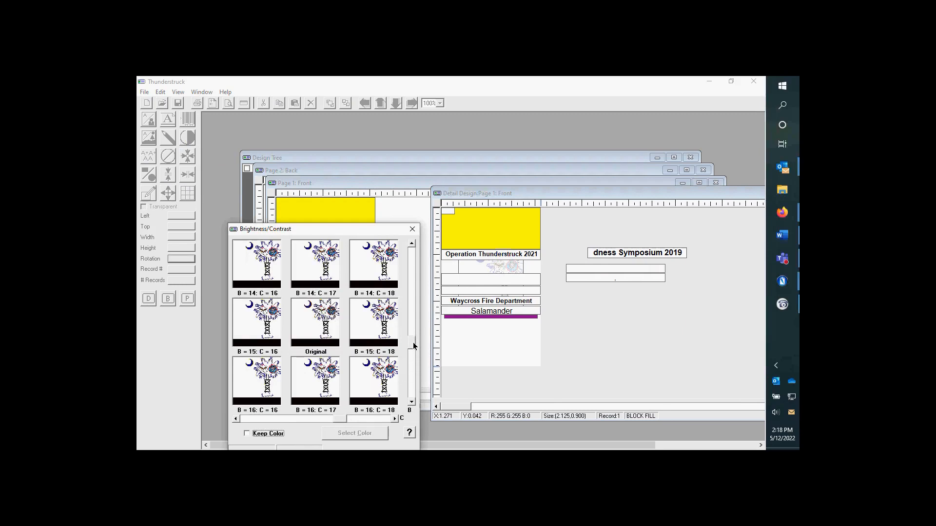
{"action": "double_click", "coordinate": [379, 315]}
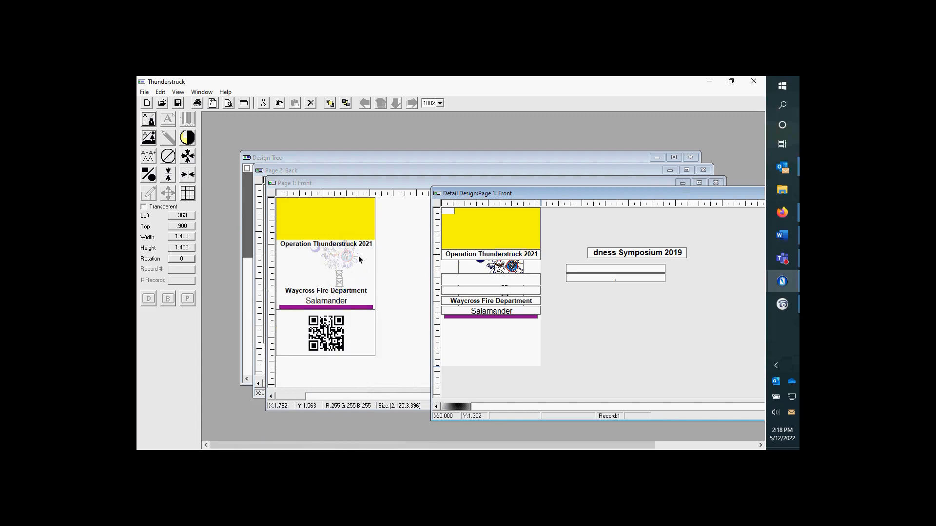
{"action": "left_click", "coordinate": [391, 263]}
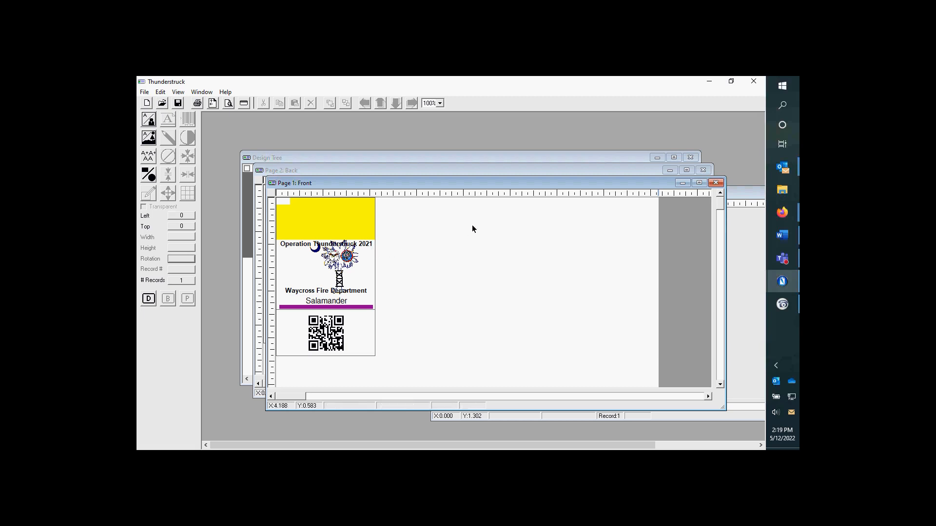
Open the constant entries for the Front detail design and review the Allergy, Company Barcode and PAS V constants
{"action": "left_click", "coordinate": [746, 245]}
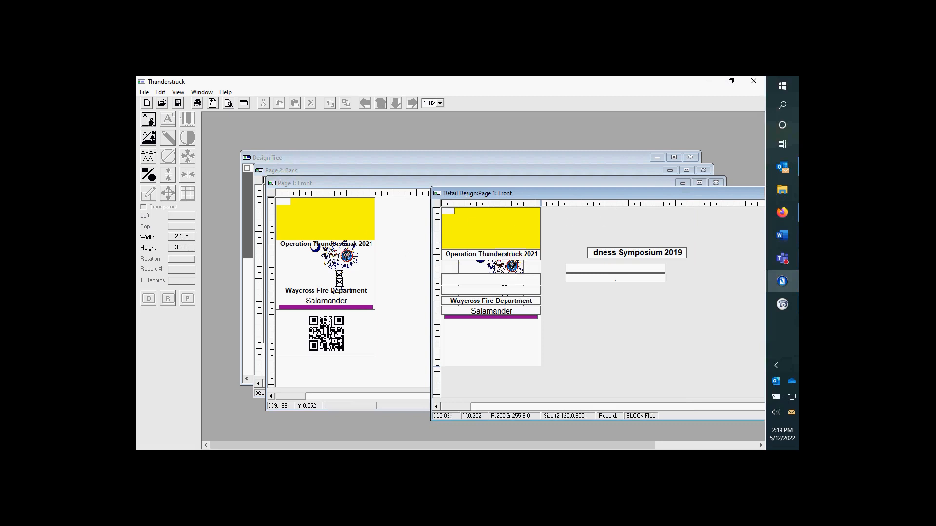
{"action": "left_click", "coordinate": [149, 137]}
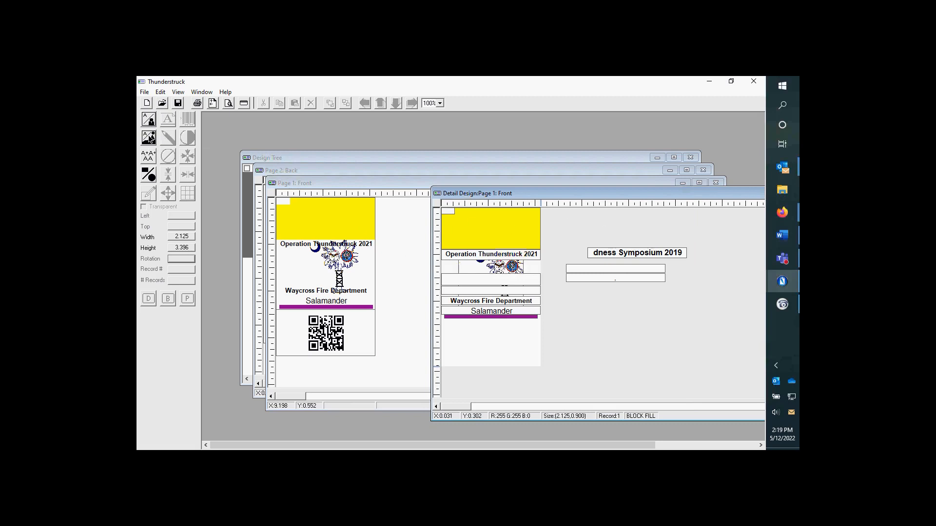
{"action": "left_click", "coordinate": [151, 142]}
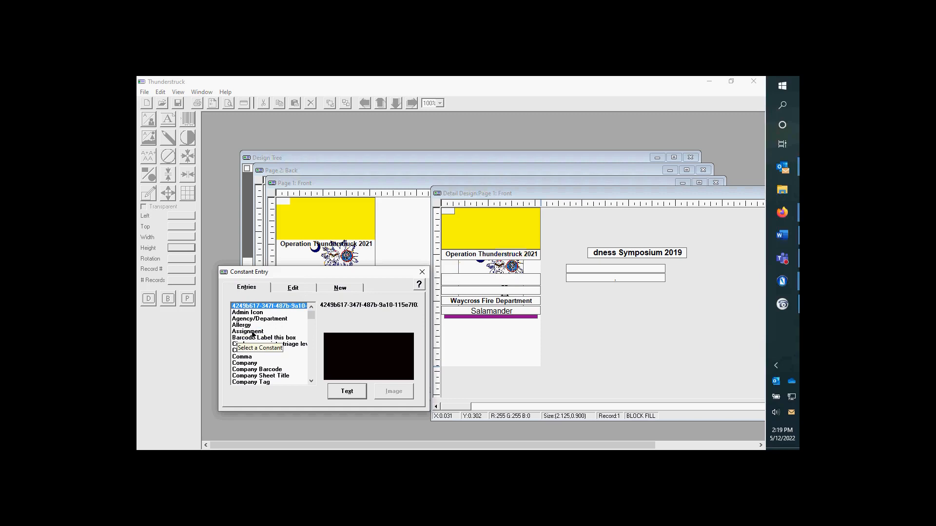
{"action": "left_click", "coordinate": [242, 326]}
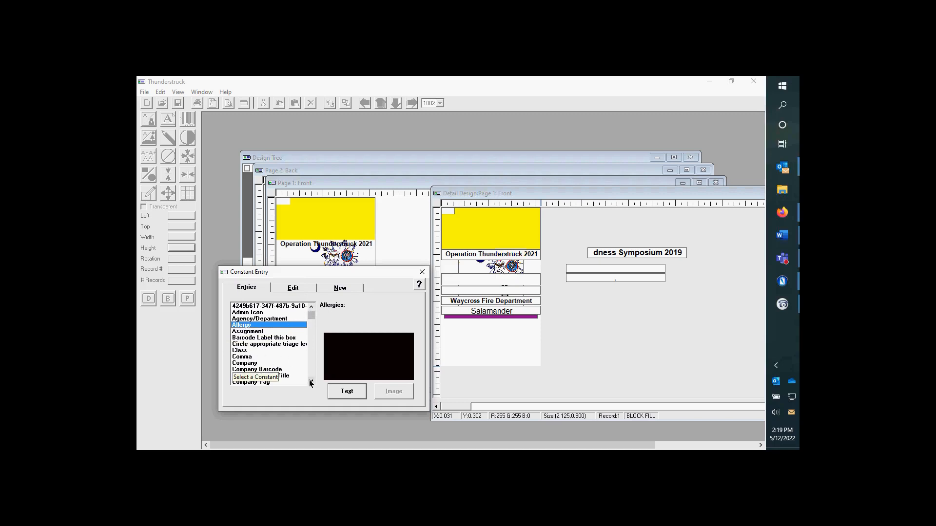
{"action": "left_click", "coordinate": [277, 370]}
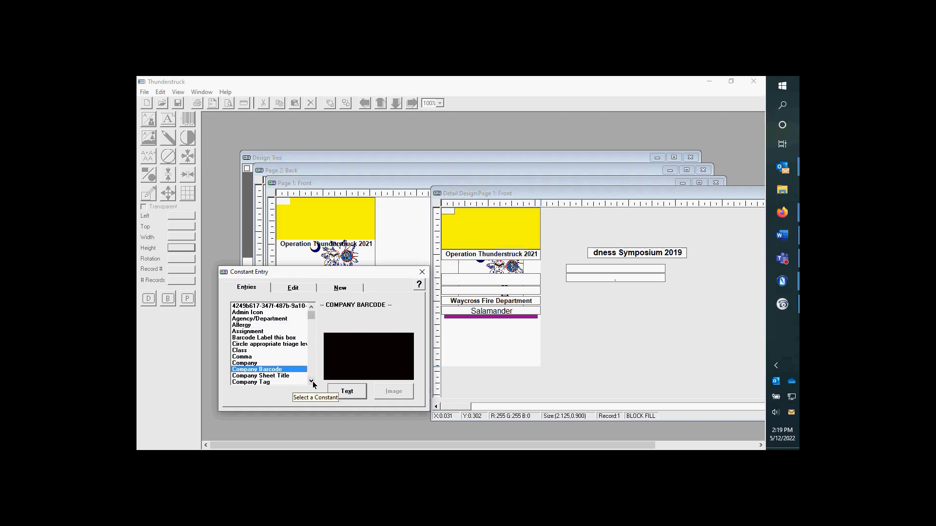
{"action": "key", "text": "p"}
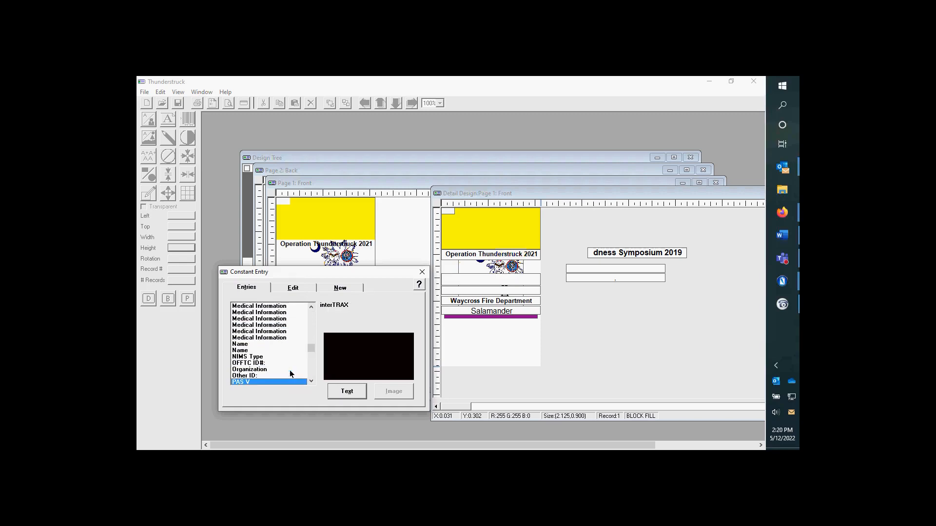
Try changing the text of the Other ID constant to "OTHER ID:" and discard the edit
{"action": "left_click", "coordinate": [257, 375]}
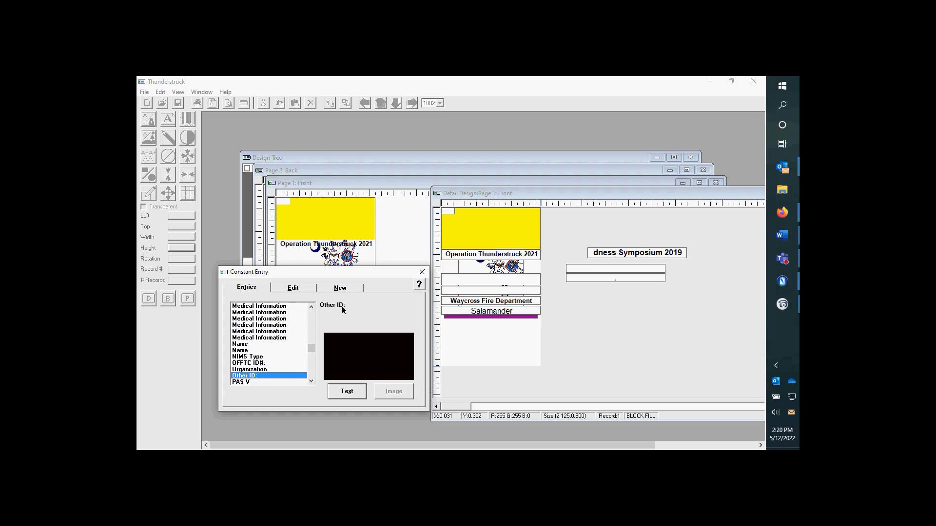
{"action": "left_click", "coordinate": [291, 288]}
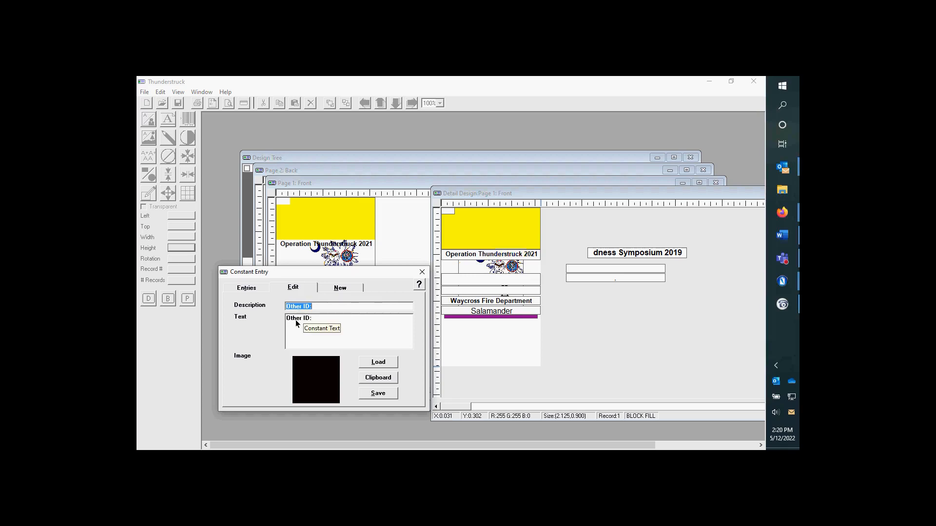
{"action": "left_click_drag", "start_coordinate": [291, 323], "coordinate": [317, 322]}
{"action": "type", "text": "OTHER"}
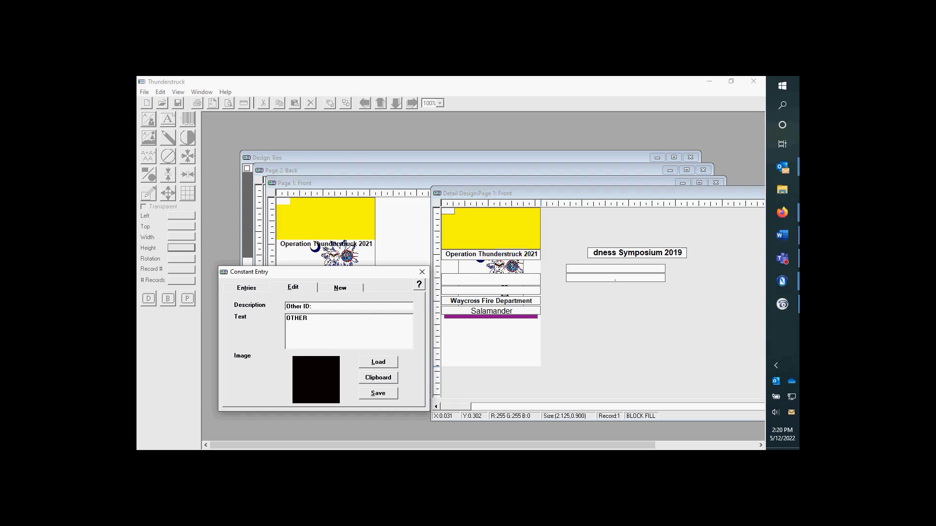
{"action": "type", "text": " ID:"}
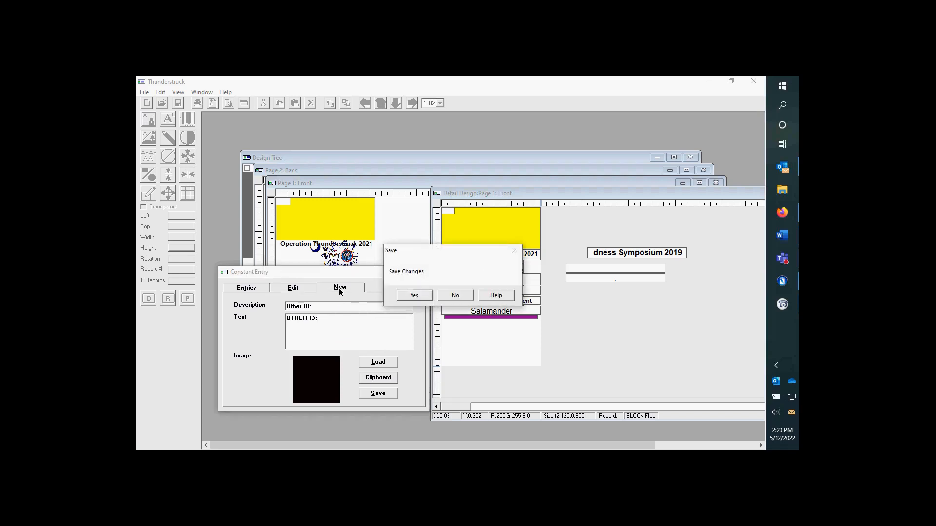
{"action": "left_click", "coordinate": [454, 295]}
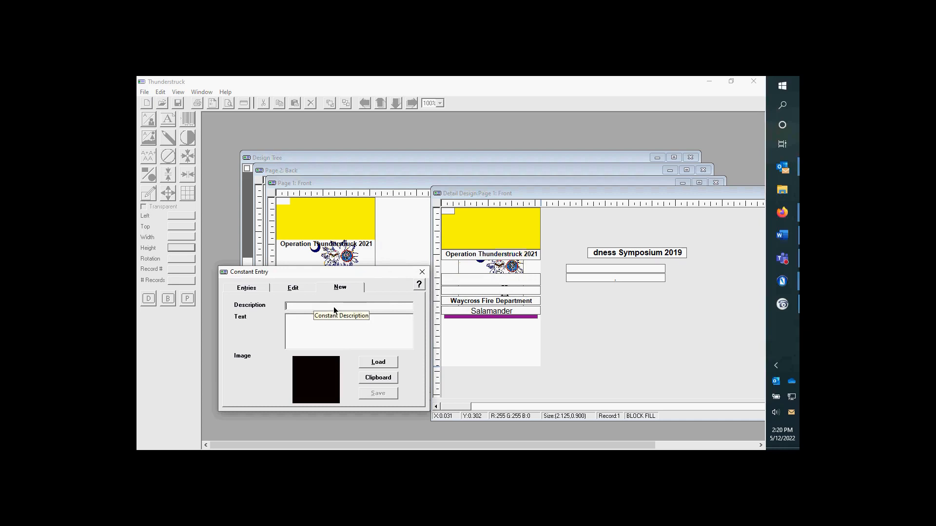
Create a constant with description and text "Personnel Barcode", and place it as text in the yellow block at about left 0.531, top 0.281
{"action": "type", "text": "Personnel Barcode"}
{"action": "left_click_drag", "start_coordinate": [287, 306], "coordinate": [339, 309]}
{"action": "left_click", "coordinate": [359, 323]}
{"action": "type", "text": "Personnel Barcode"}
{"action": "left_click", "coordinate": [379, 394]}
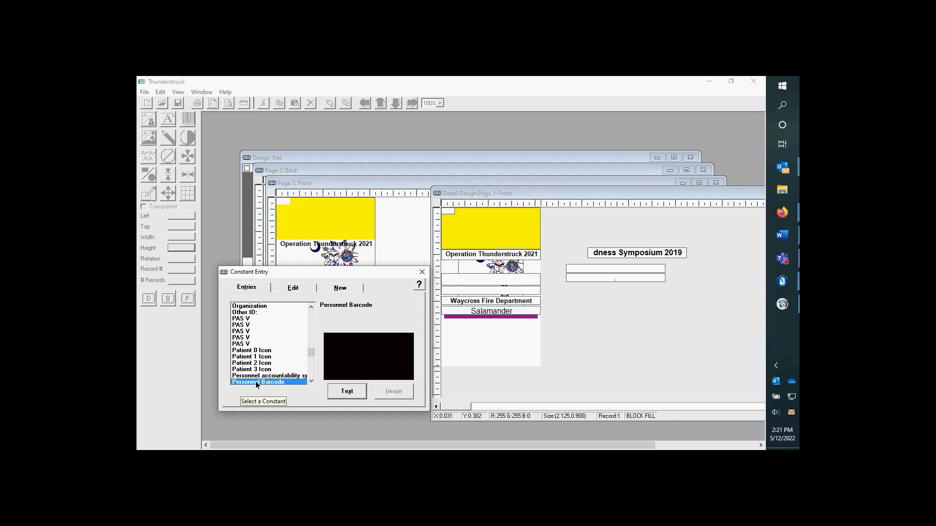
{"action": "left_click", "coordinate": [347, 391]}
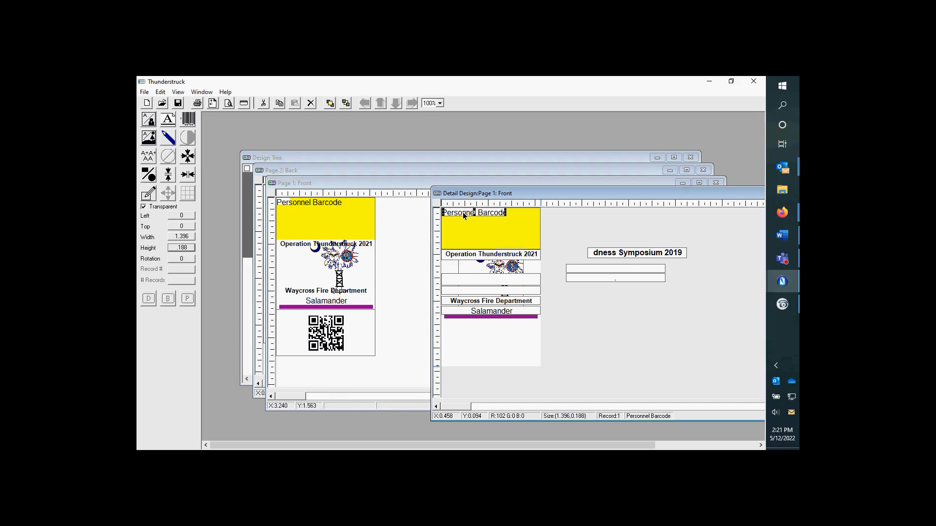
{"action": "left_click_drag", "start_coordinate": [463, 212], "coordinate": [488, 226]}
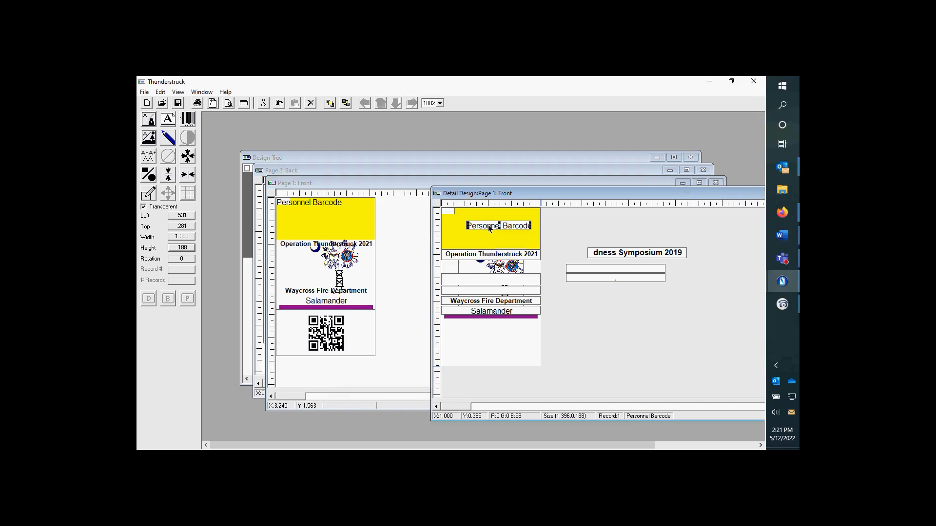
Review the position and font properties of the Personnel Barcode text, including its font choices, and cancel the font selection
{"action": "right_click", "coordinate": [489, 228]}
{"action": "mouse_move", "coordinate": [511, 233]}
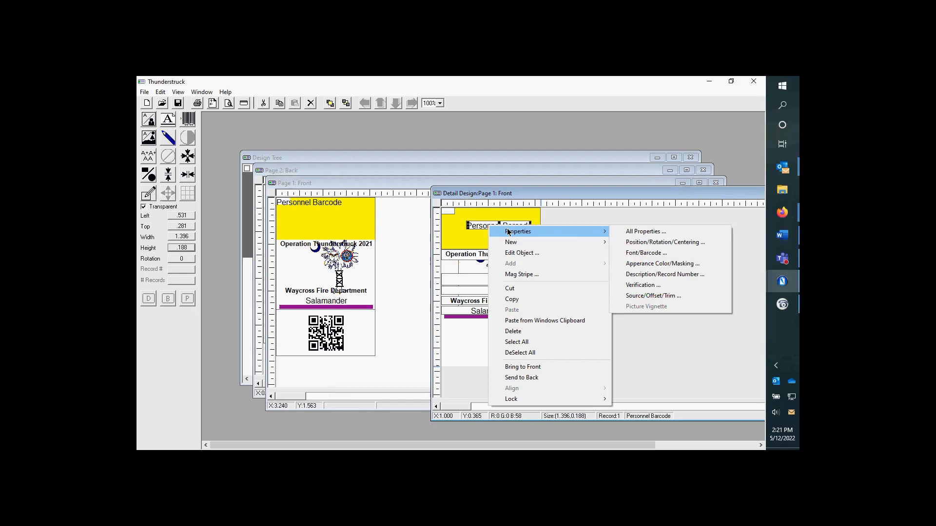
{"action": "left_click", "coordinate": [641, 232]}
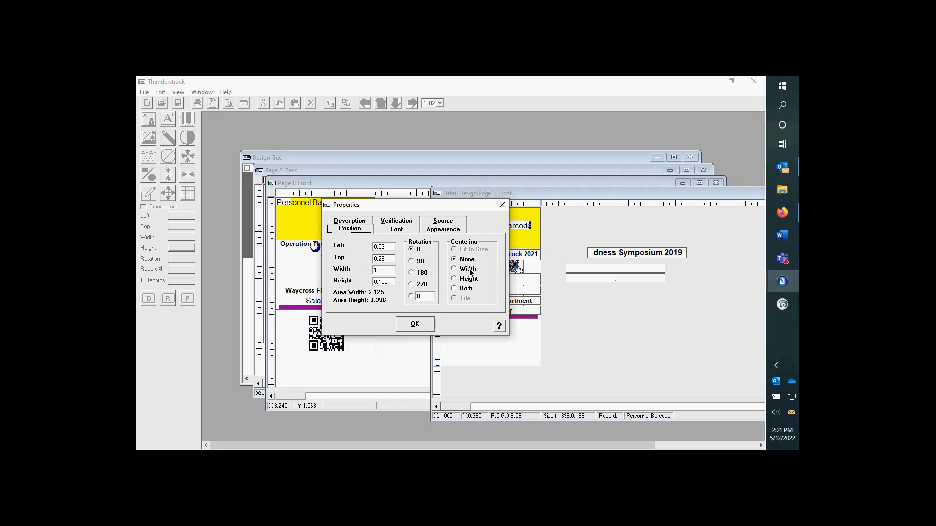
{"action": "left_click", "coordinate": [408, 230]}
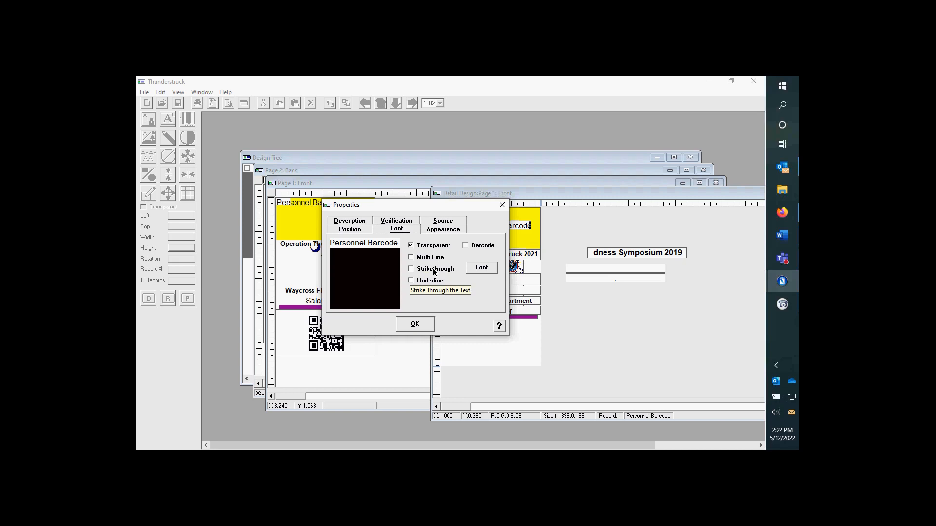
{"action": "left_click", "coordinate": [481, 268]}
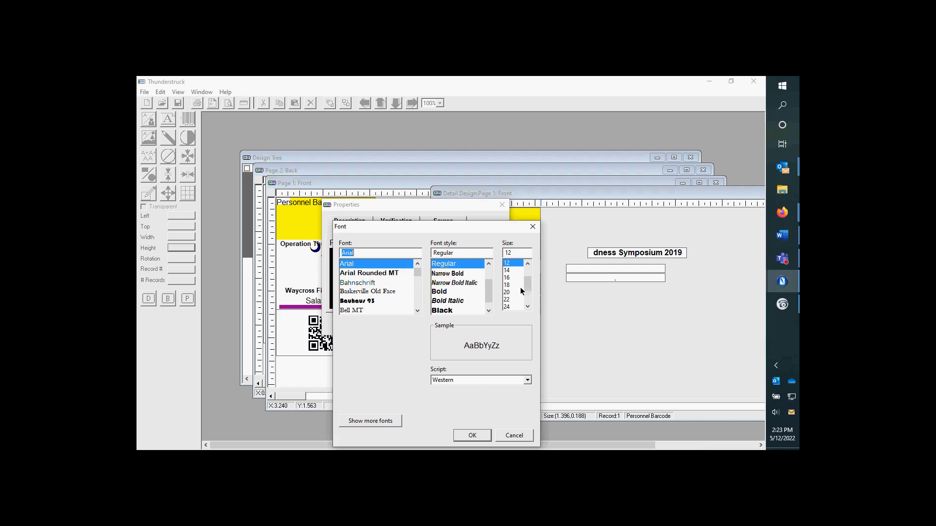
{"action": "left_click", "coordinate": [516, 437]}
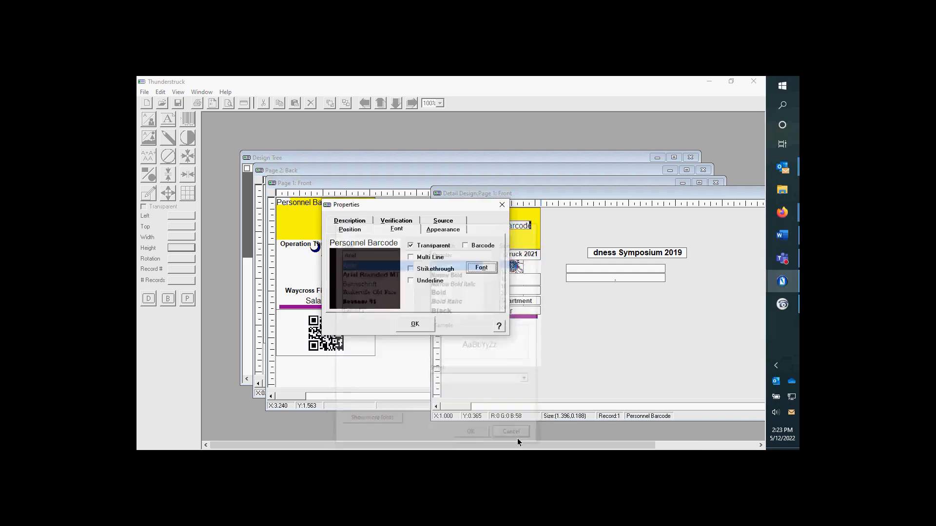
Try the barcode option for the Personnel Barcode text, examine the available barcode types, and turn the option off
{"action": "left_click", "coordinate": [478, 248]}
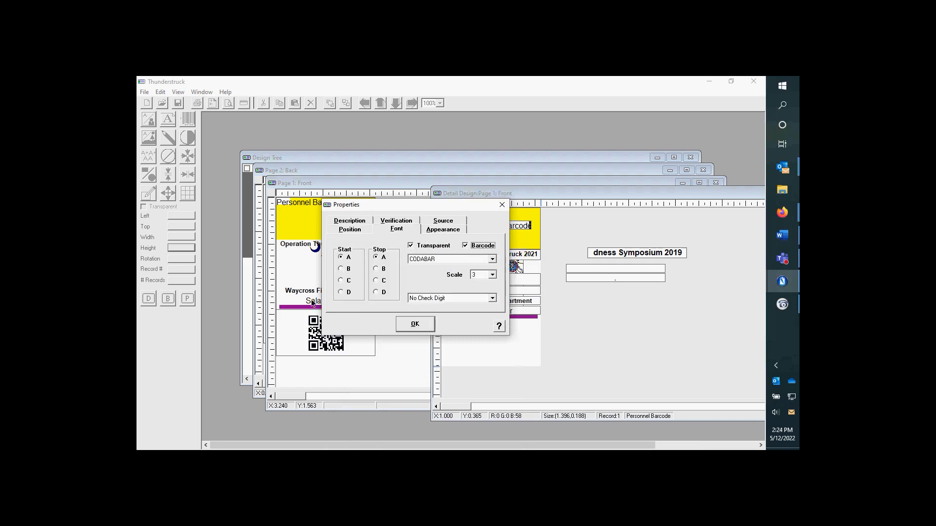
{"action": "left_click", "coordinate": [432, 258]}
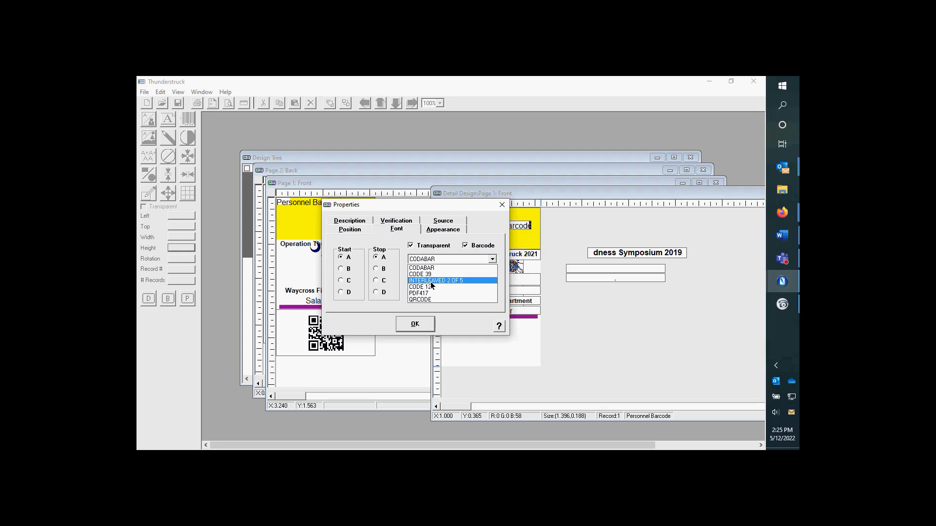
{"action": "left_click", "coordinate": [394, 303]}
{"action": "left_click", "coordinate": [480, 246]}
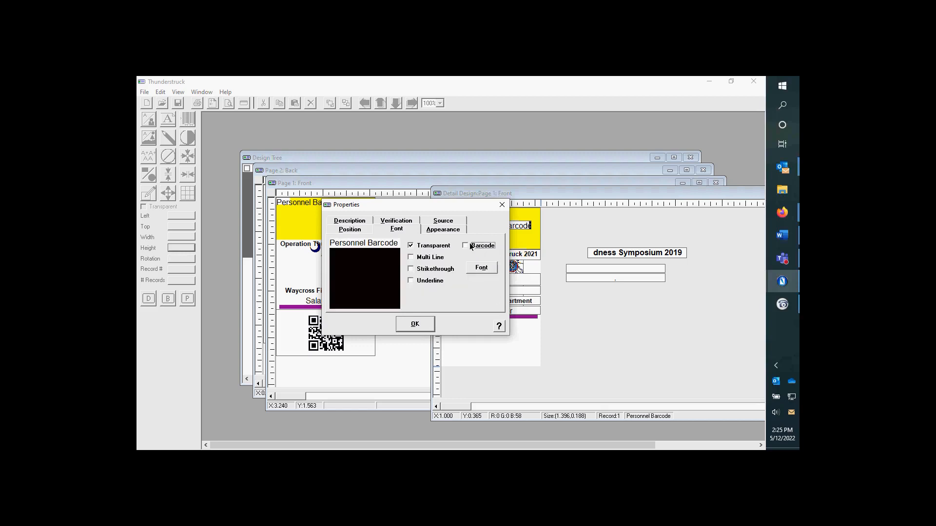
Review the Personnel Barcode text's appearance, foreground and background colours, description and verification properties, and close them without changes
{"action": "left_click", "coordinate": [441, 230]}
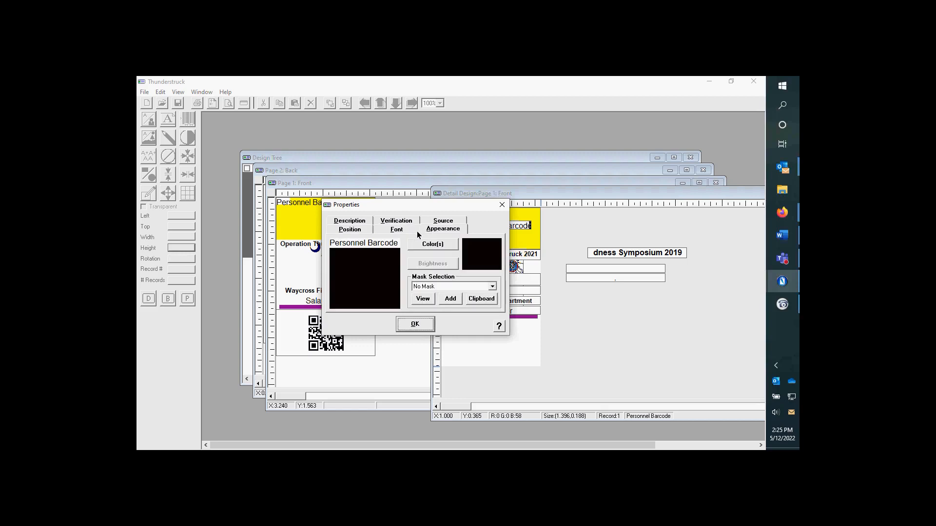
{"action": "left_click", "coordinate": [431, 245]}
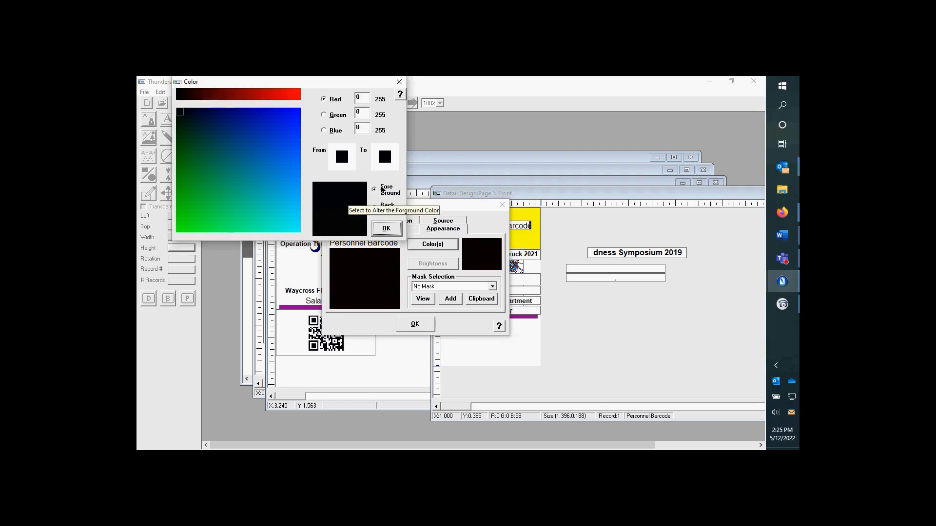
{"action": "left_click", "coordinate": [385, 211]}
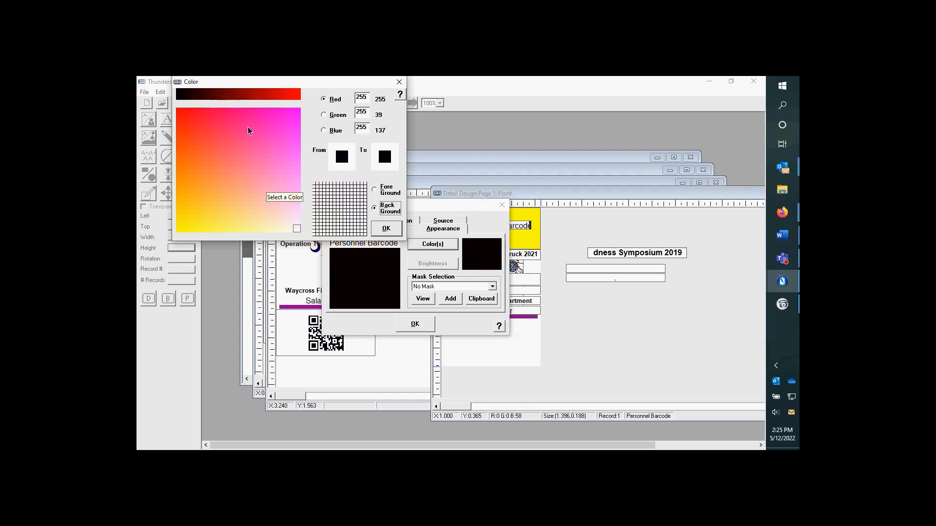
{"action": "left_click", "coordinate": [339, 117]}
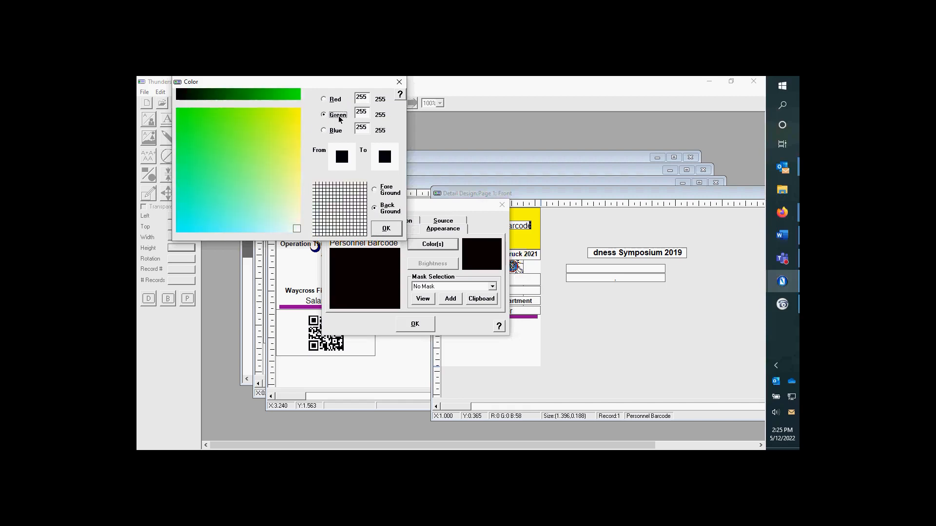
{"action": "left_click", "coordinate": [336, 131]}
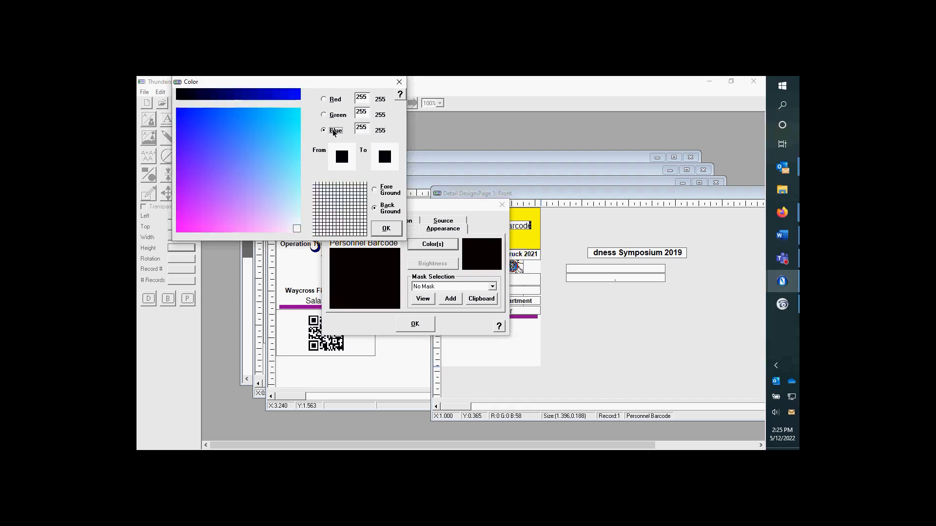
{"action": "left_click", "coordinate": [399, 82]}
{"action": "left_click", "coordinate": [349, 221]}
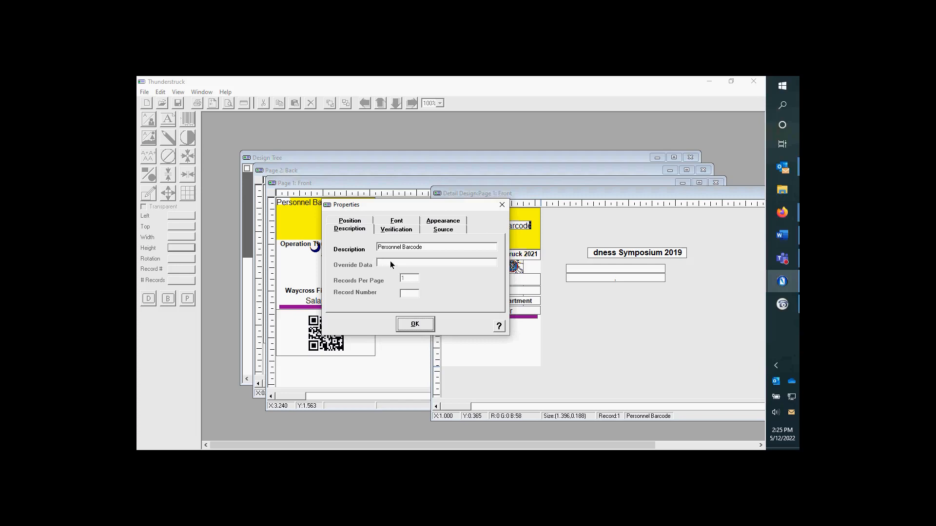
{"action": "left_click", "coordinate": [399, 231]}
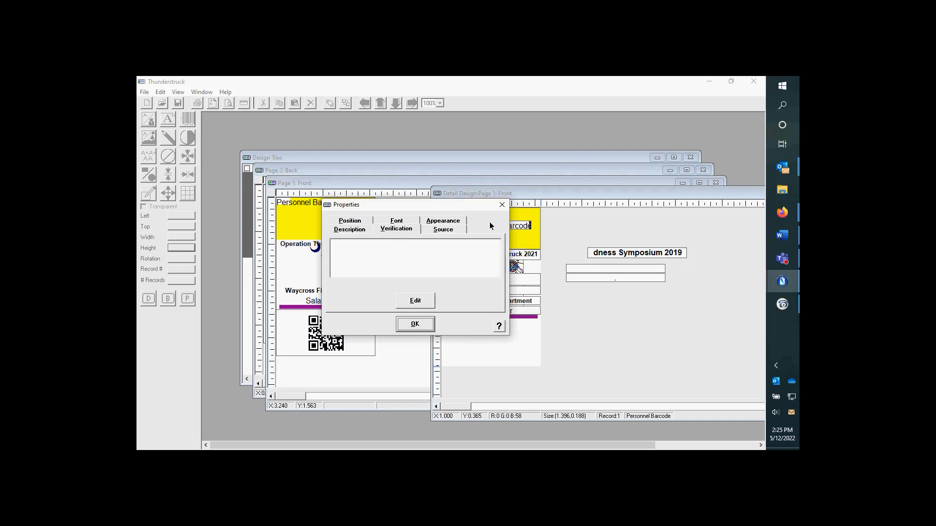
{"action": "left_click", "coordinate": [500, 207]}
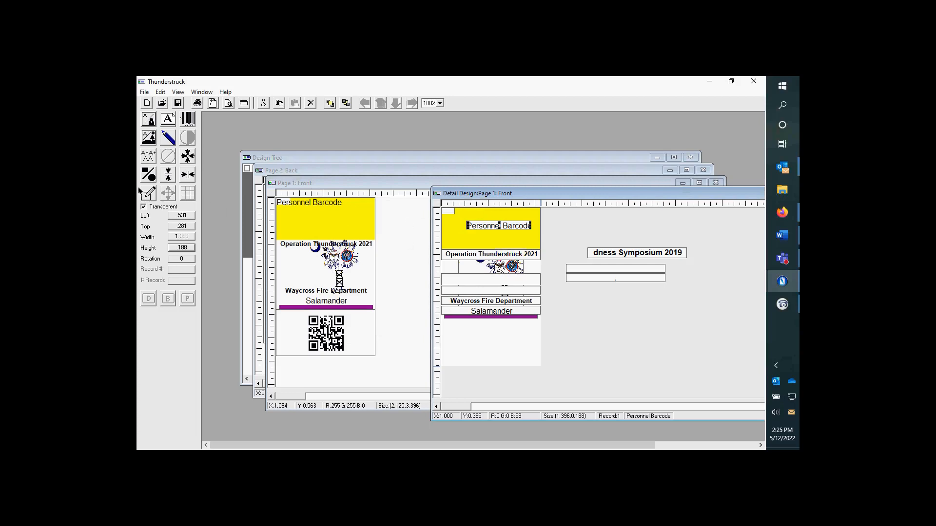
Examine the build entries and the components of the "City, State" build, and close them without changes
{"action": "left_click", "coordinate": [149, 157]}
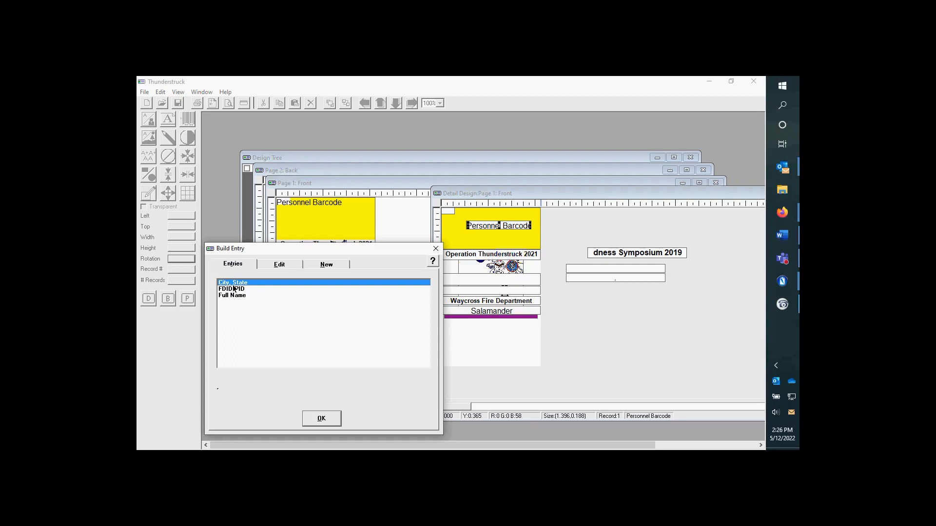
{"action": "left_click", "coordinate": [289, 264]}
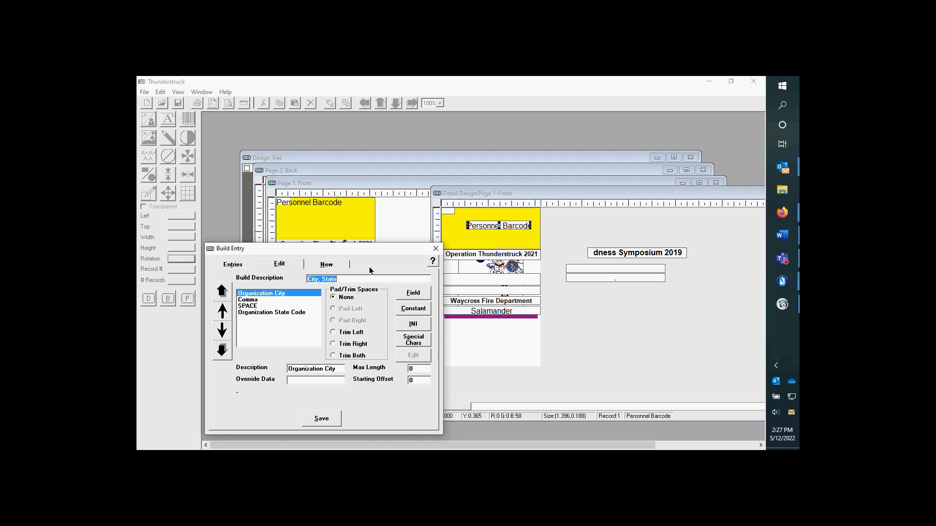
{"action": "left_click", "coordinate": [436, 250]}
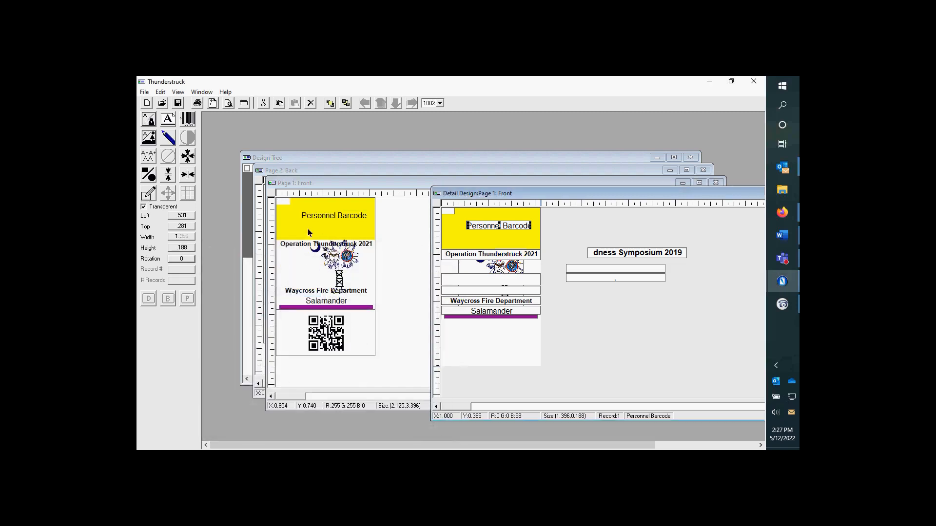
Start a new shape object on the badge front as an outline-only ellipse with a width of 10
{"action": "left_click", "coordinate": [451, 231]}
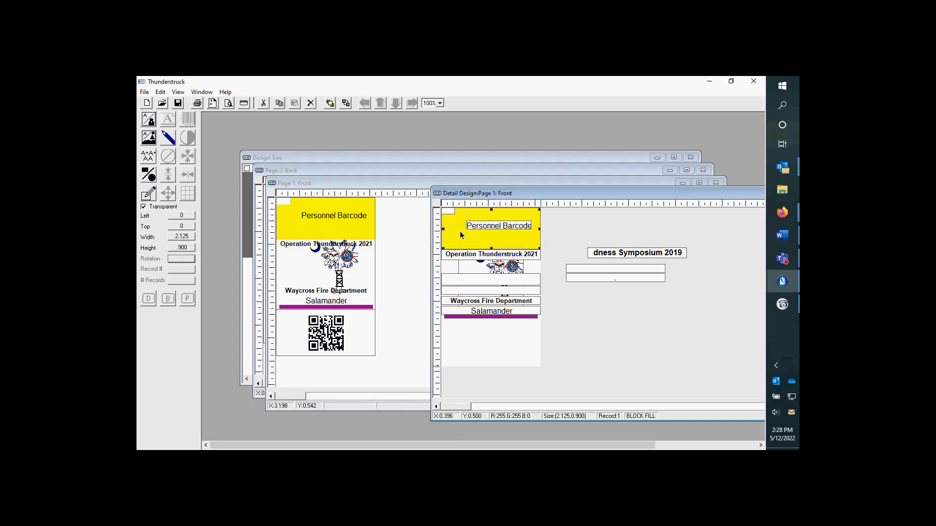
{"action": "left_click", "coordinate": [148, 176]}
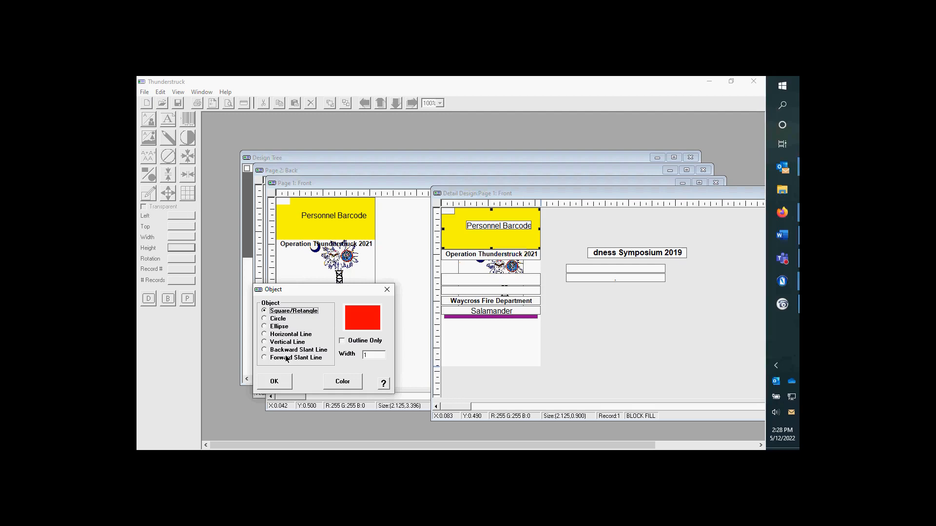
{"action": "left_click", "coordinate": [361, 340]}
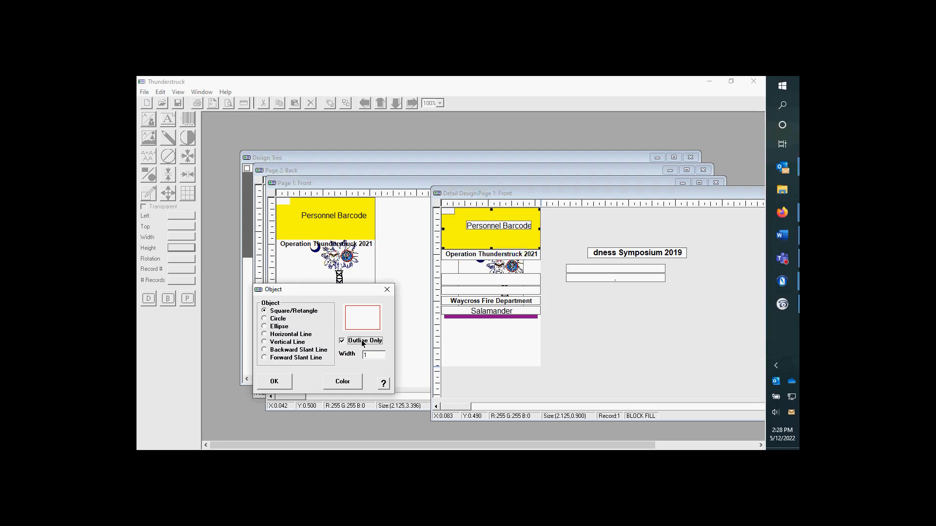
{"action": "left_click", "coordinate": [277, 319]}
{"action": "left_click", "coordinate": [277, 328]}
{"action": "double_click", "coordinate": [372, 355]}
{"action": "type", "text": "10"}
{"action": "left_click", "coordinate": [279, 327]}
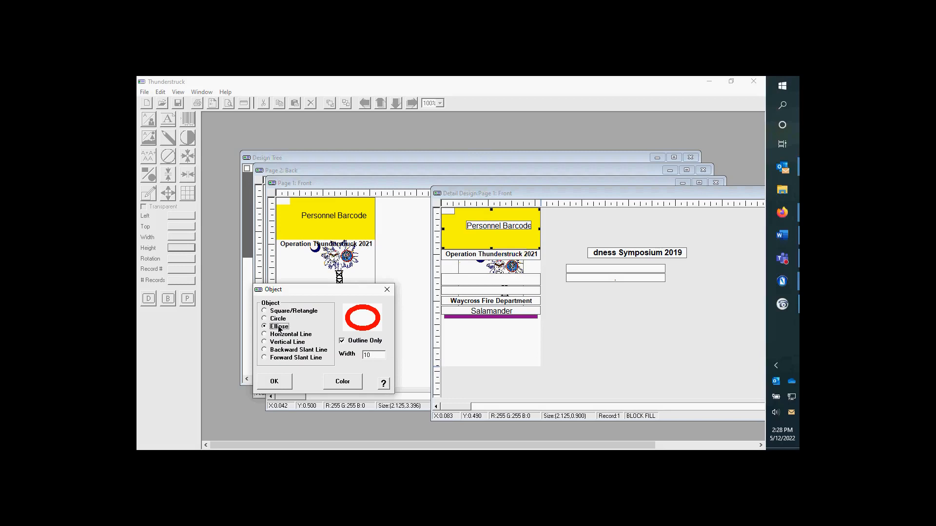
Colour the ellipse yellow by setting green to 255, and add it to the badge front design
{"action": "left_click", "coordinate": [345, 384]}
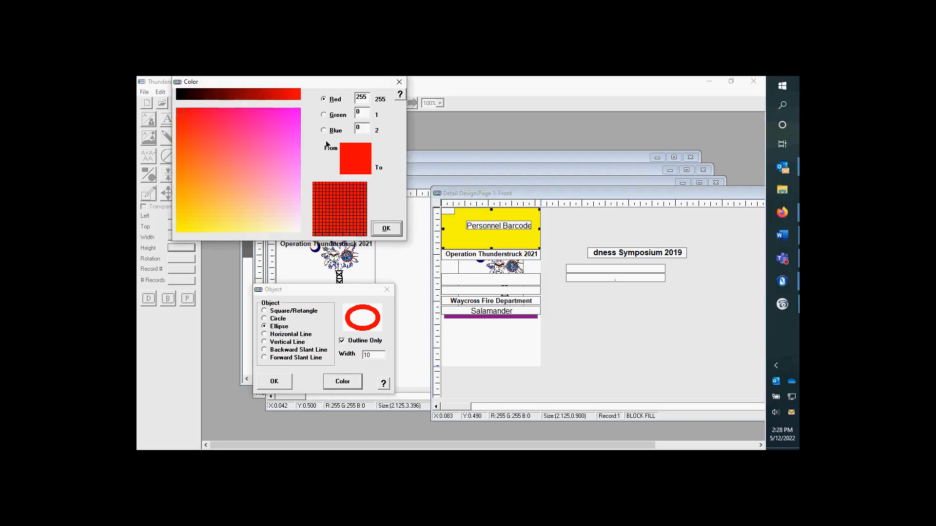
{"action": "double_click", "coordinate": [364, 114]}
{"action": "type", "text": "255"}
{"action": "left_click", "coordinate": [366, 126]}
{"action": "left_click", "coordinate": [395, 227]}
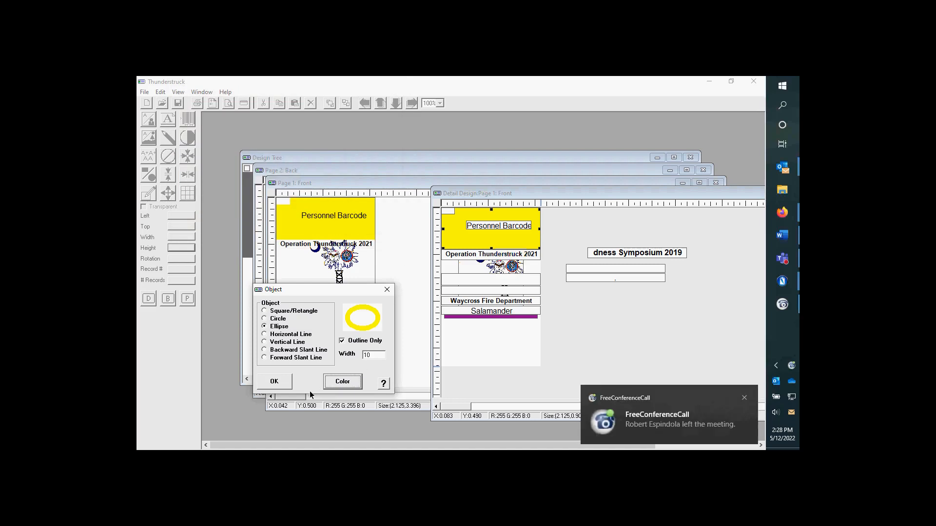
{"action": "left_click", "coordinate": [276, 382]}
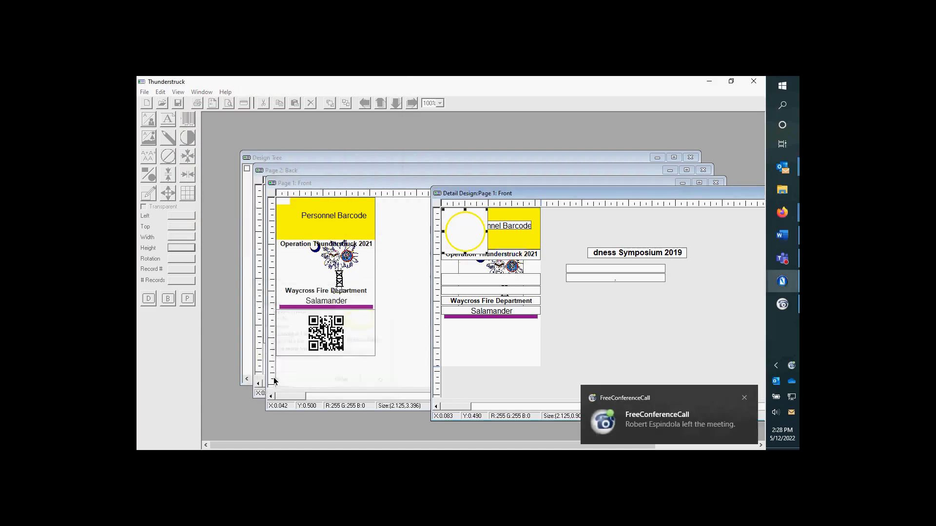
Move the yellow ellipse off the badge into the blank area beside the Salamander line, and clear the selection
{"action": "left_click_drag", "start_coordinate": [471, 233], "coordinate": [571, 309]}
{"action": "left_click", "coordinate": [464, 234]}
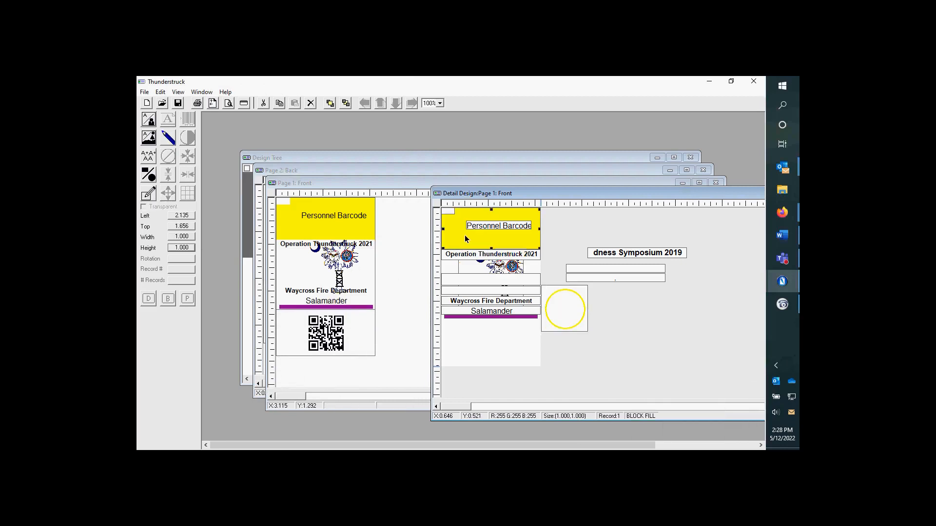
{"action": "left_click", "coordinate": [572, 308]}
{"action": "left_click", "coordinate": [612, 314]}
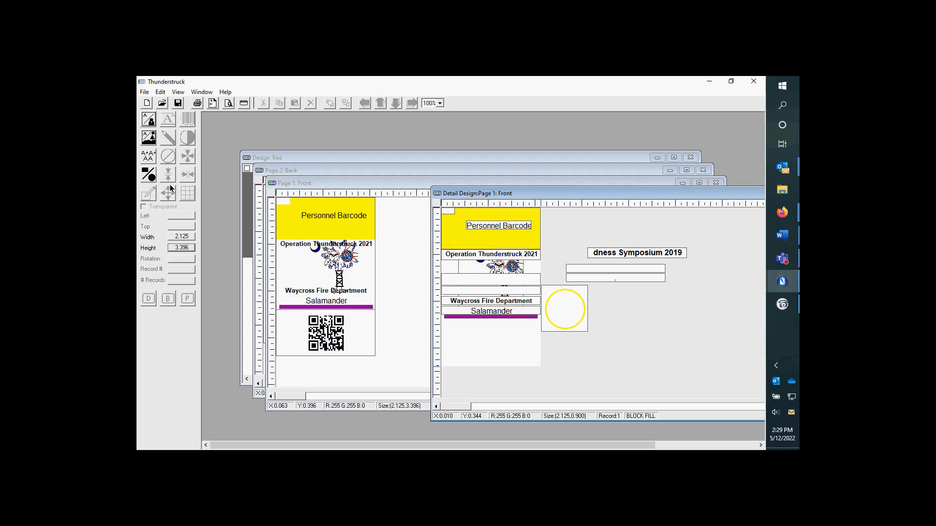
Examine the shape, colour, centring and image tiling tools available for the yellow block, the Personnel Barcode text and the logo image
{"action": "left_click", "coordinate": [149, 174]}
{"action": "left_click", "coordinate": [458, 236]}
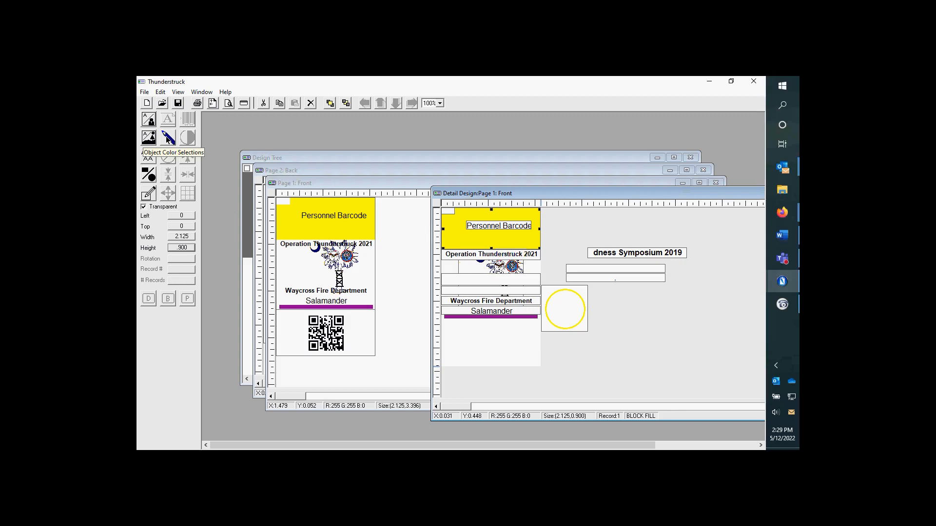
{"action": "left_click", "coordinate": [486, 228]}
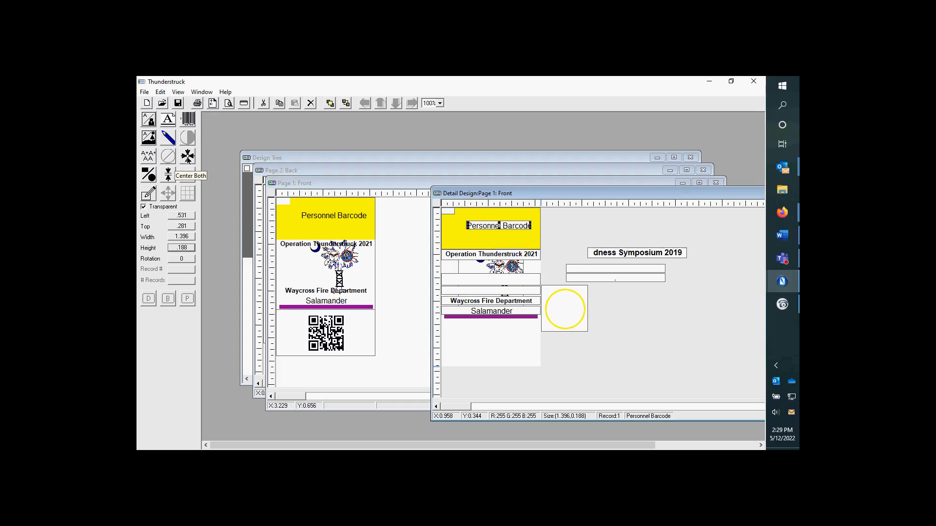
{"action": "left_click", "coordinate": [169, 178]}
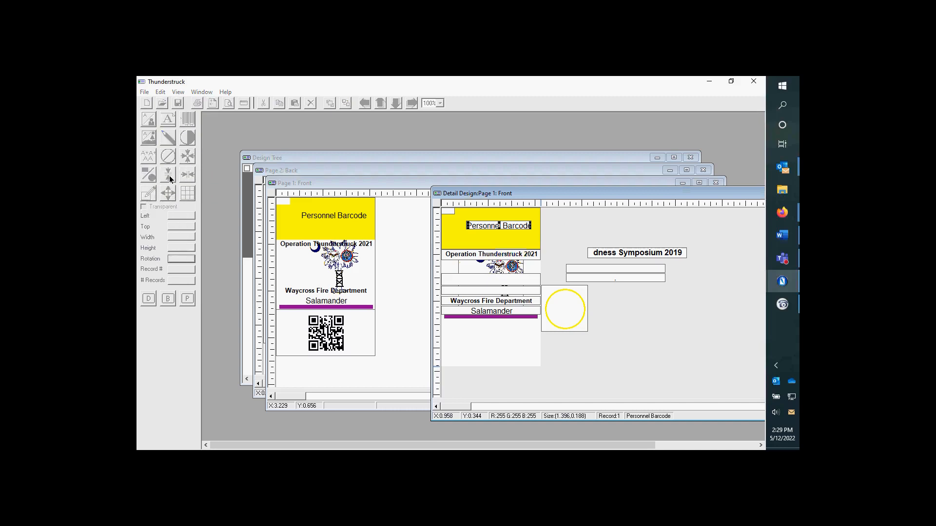
{"action": "left_click", "coordinate": [186, 175]}
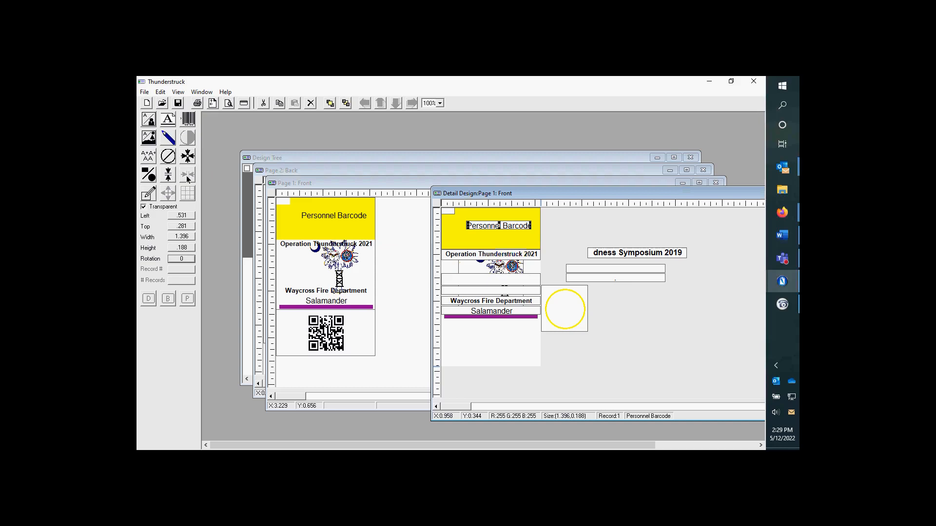
{"action": "left_click", "coordinate": [169, 157]}
{"action": "left_click", "coordinate": [479, 268]}
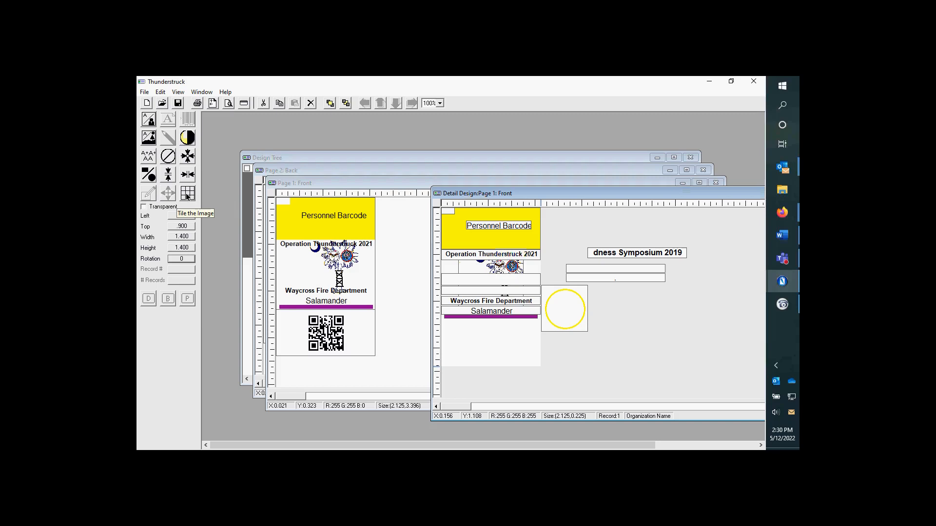
{"action": "left_click", "coordinate": [171, 156]}
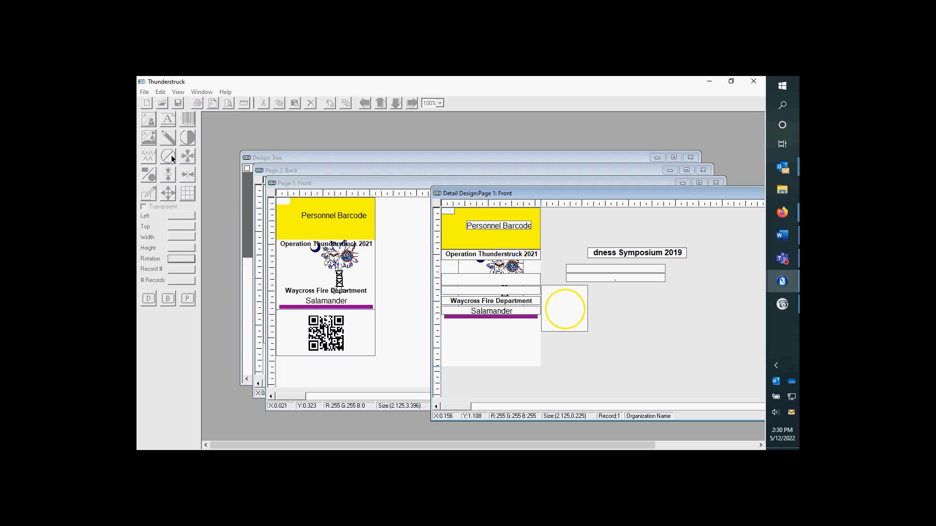
{"action": "left_click", "coordinate": [168, 193]}
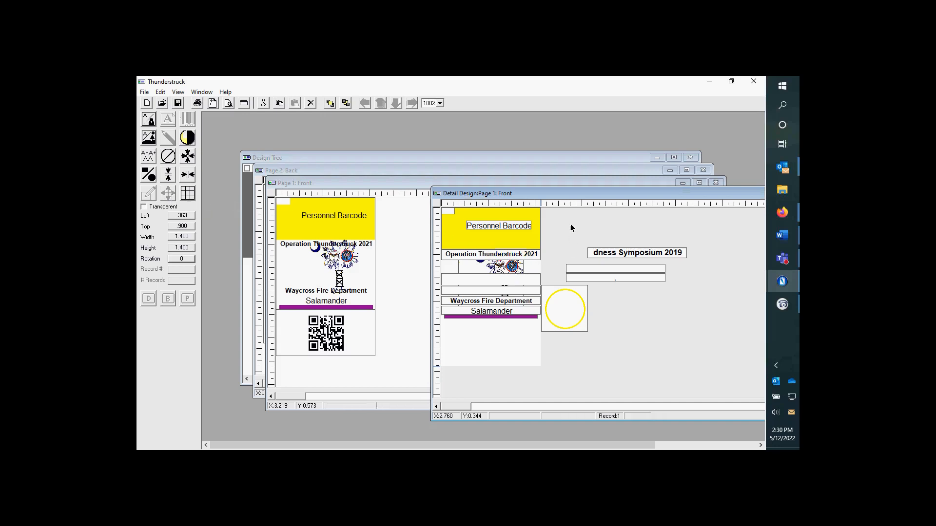
{"action": "left_click", "coordinate": [557, 227]}
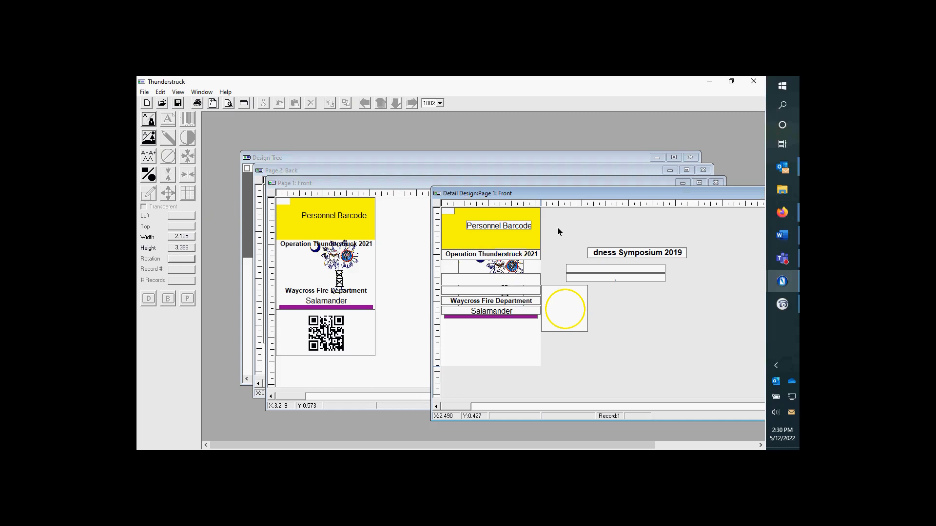
Examine the verification conditions of the yellow block fill, and close them without changes
{"action": "left_click", "coordinate": [475, 239]}
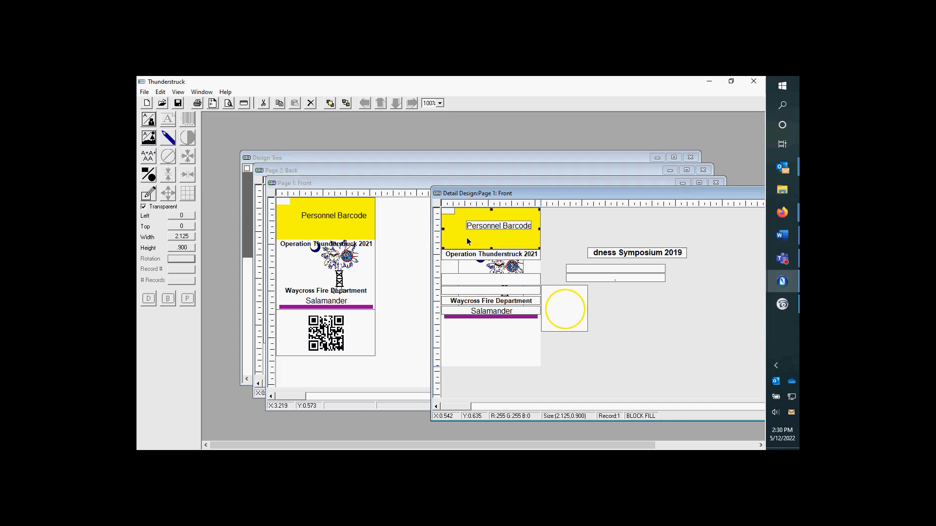
{"action": "right_click", "coordinate": [468, 239]}
{"action": "mouse_move", "coordinate": [502, 245]}
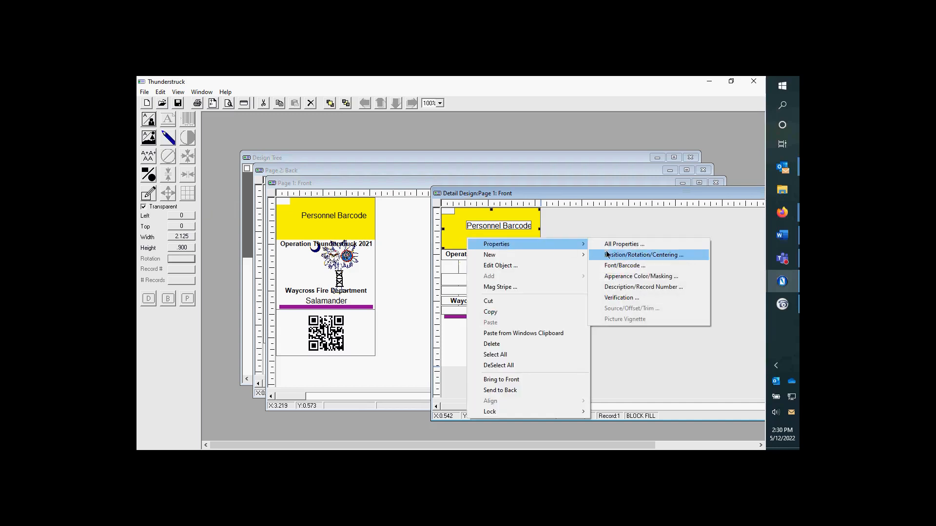
{"action": "left_click", "coordinate": [621, 299]}
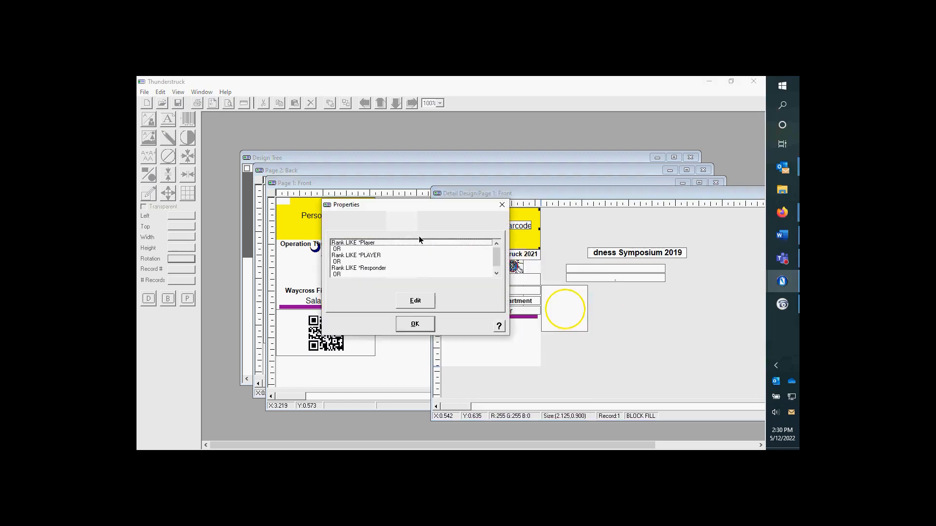
{"action": "left_click", "coordinate": [417, 305]}
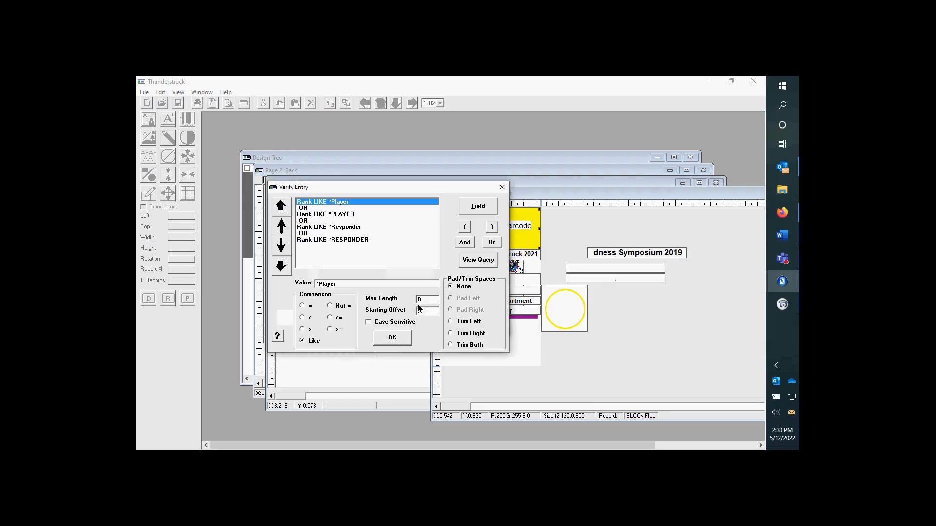
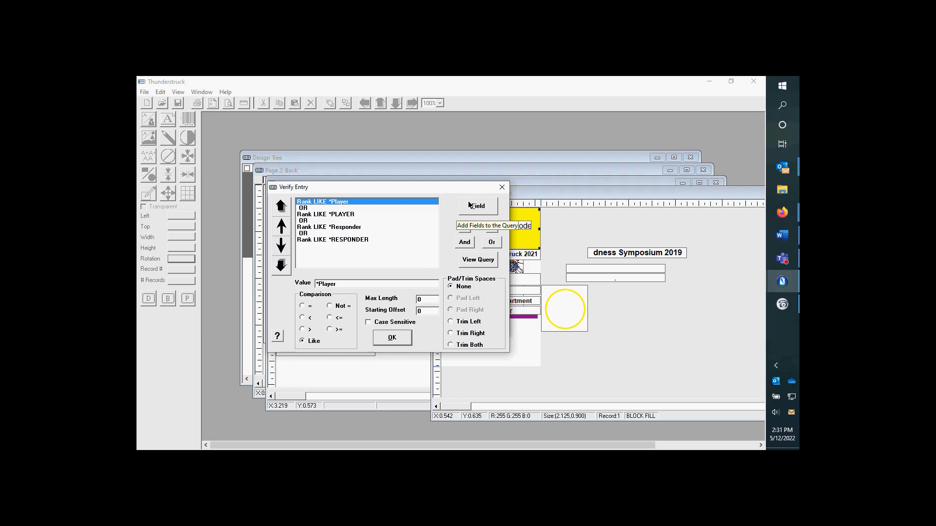
{"action": "left_click", "coordinate": [502, 188]}
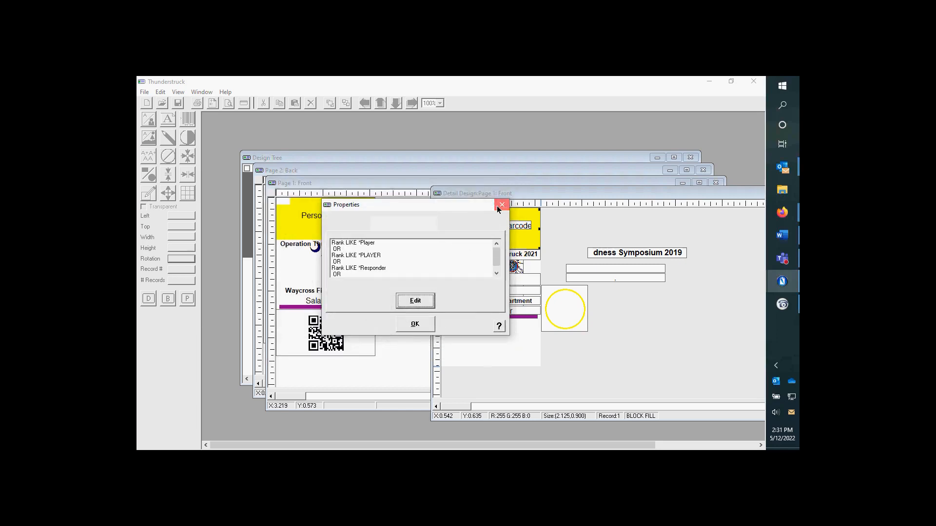
{"action": "left_click", "coordinate": [500, 205]}
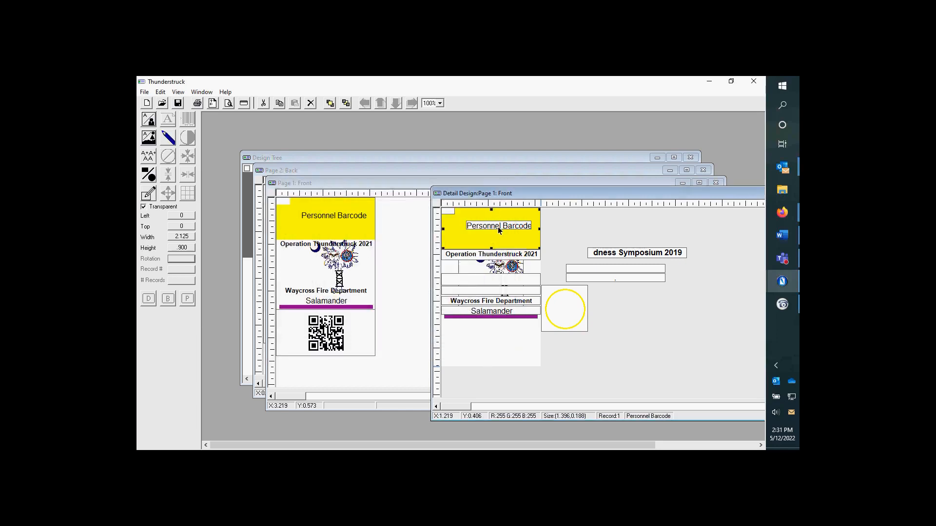
Create a new detail design area named "Test Design" from the Page 1: Front layout
{"action": "left_click", "coordinate": [399, 233]}
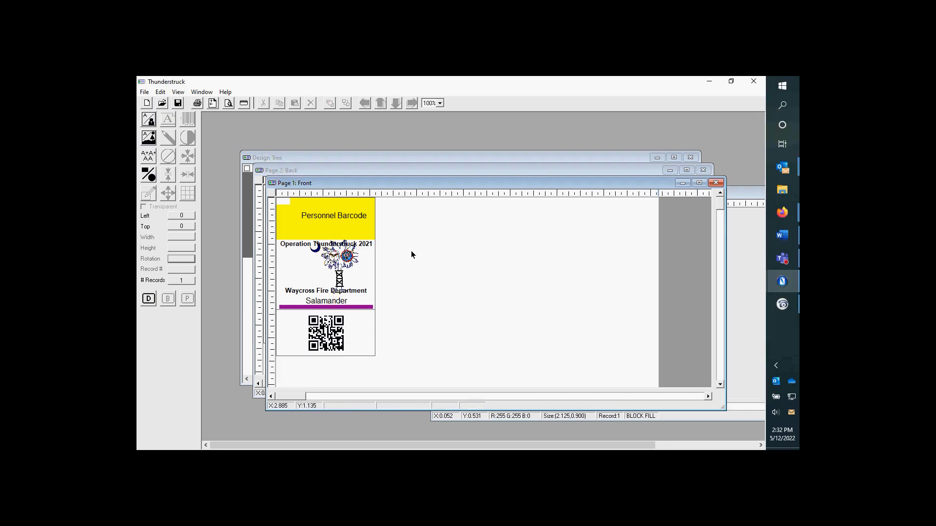
{"action": "right_click", "coordinate": [398, 243]}
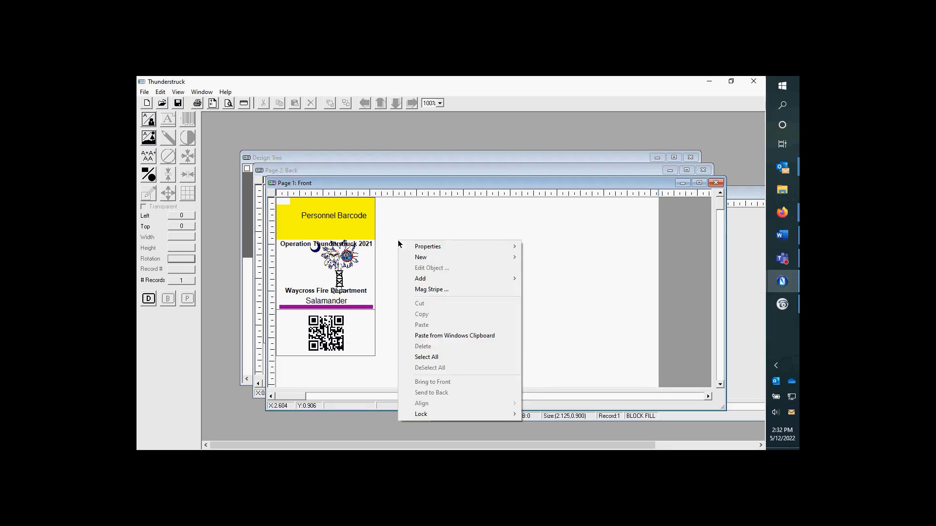
{"action": "mouse_move", "coordinate": [437, 261]}
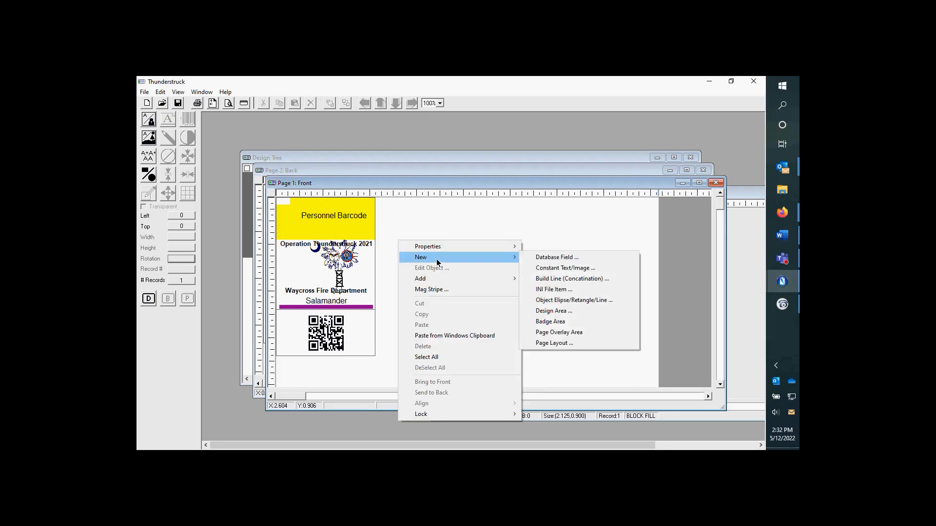
{"action": "left_click", "coordinate": [550, 315]}
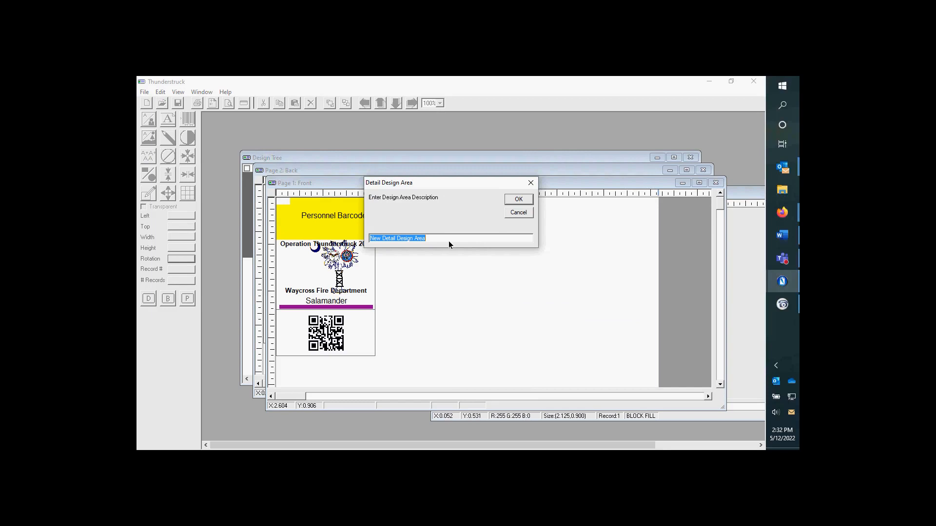
{"action": "type", "text": "Test Design"}
{"action": "key", "text": "Return"}
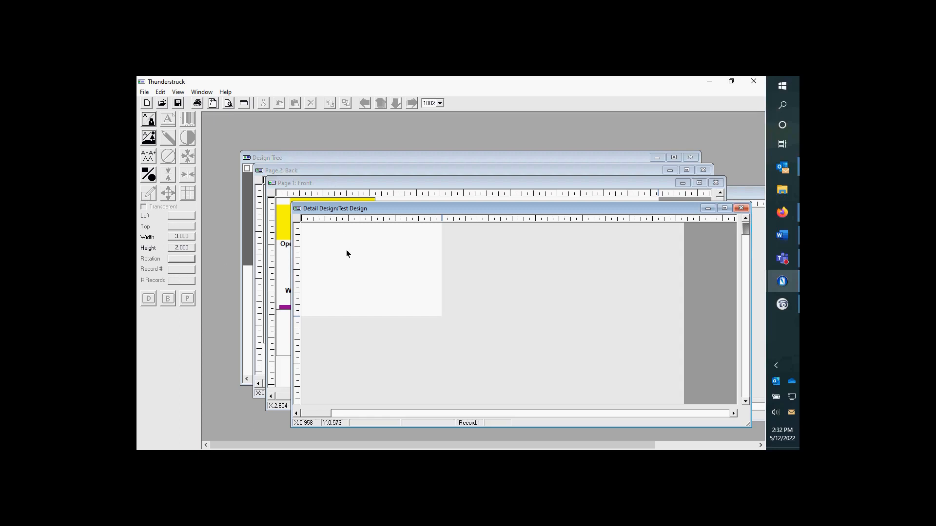
Place the Test Design area on Page 1: Front with a record layout of one column and one row
{"action": "left_click", "coordinate": [344, 183]}
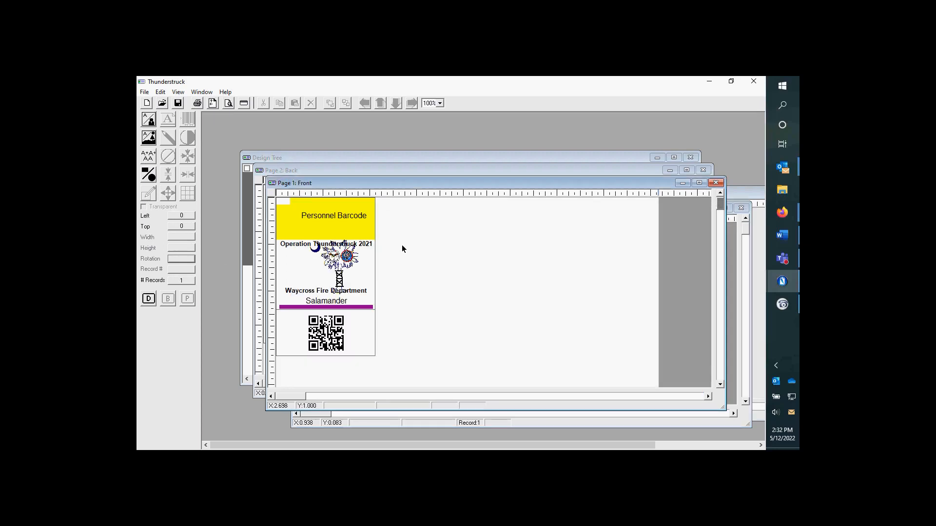
{"action": "left_click", "coordinate": [149, 299]}
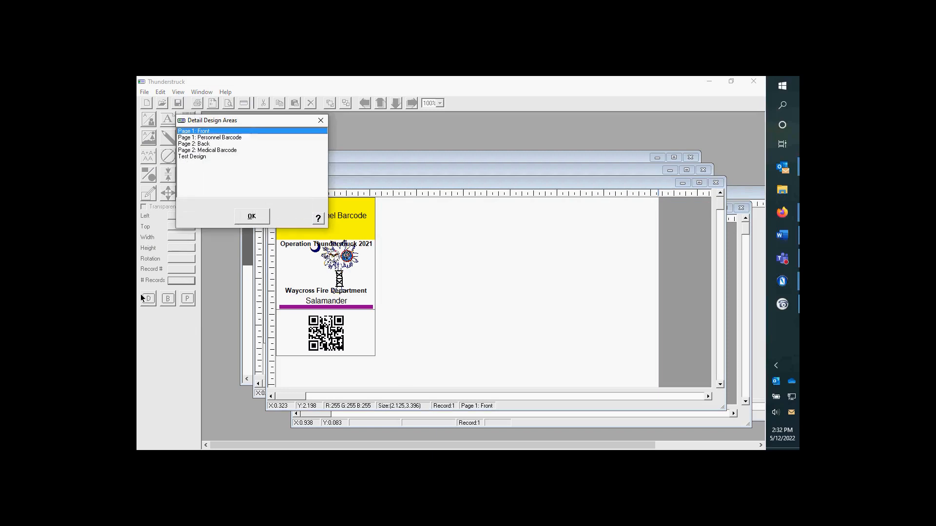
{"action": "left_click", "coordinate": [196, 157]}
{"action": "left_click", "coordinate": [252, 217]}
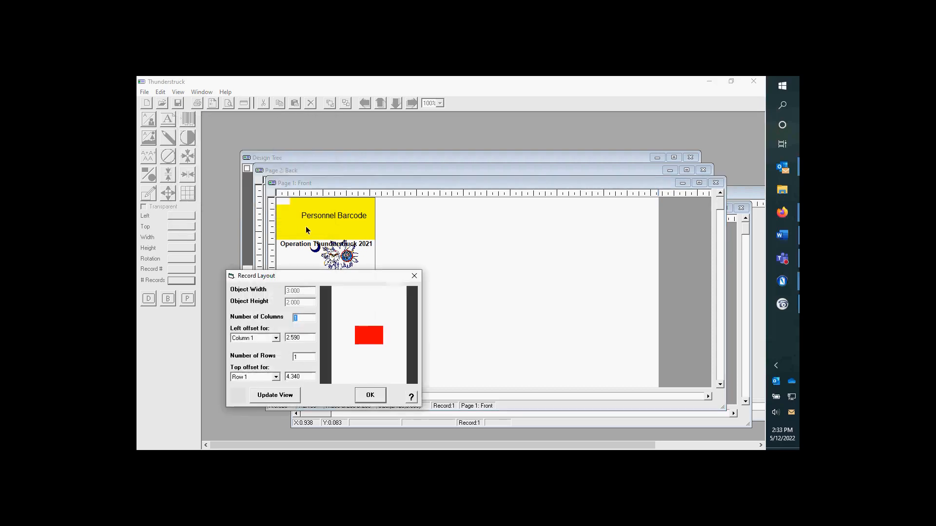
{"action": "left_click", "coordinate": [375, 396]}
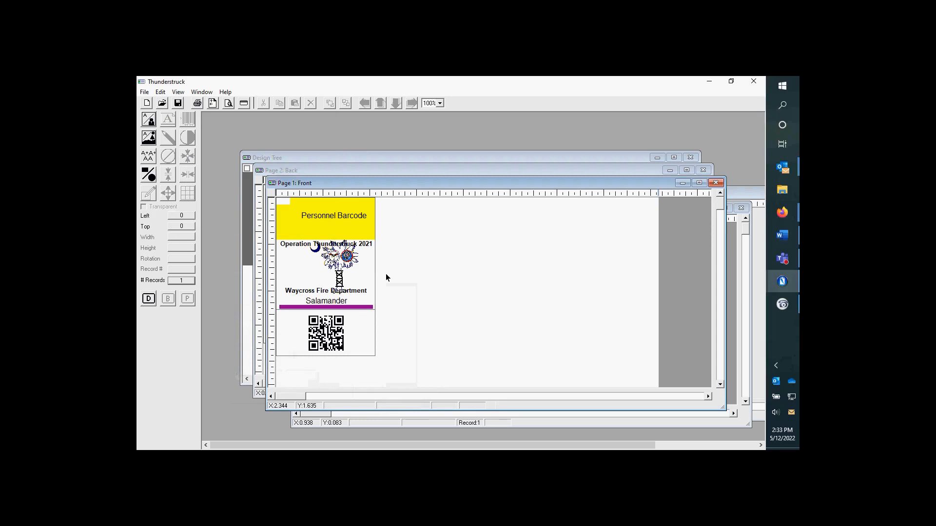
Select the front design area on Page 1: Front and reposition the page window over the other design windows
{"action": "left_click_drag", "start_coordinate": [390, 187], "coordinate": [461, 197]}
{"action": "left_click", "coordinate": [415, 264]}
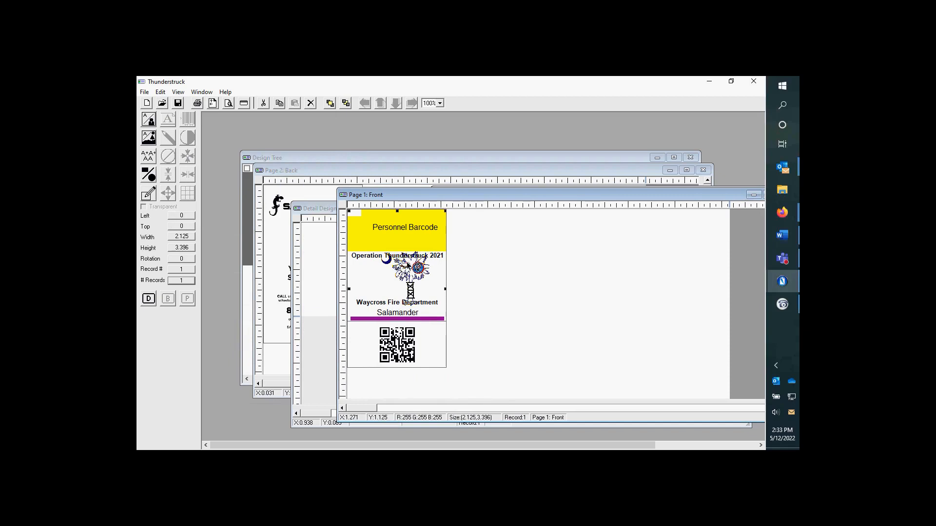
{"action": "left_click_drag", "start_coordinate": [437, 196], "coordinate": [380, 182]}
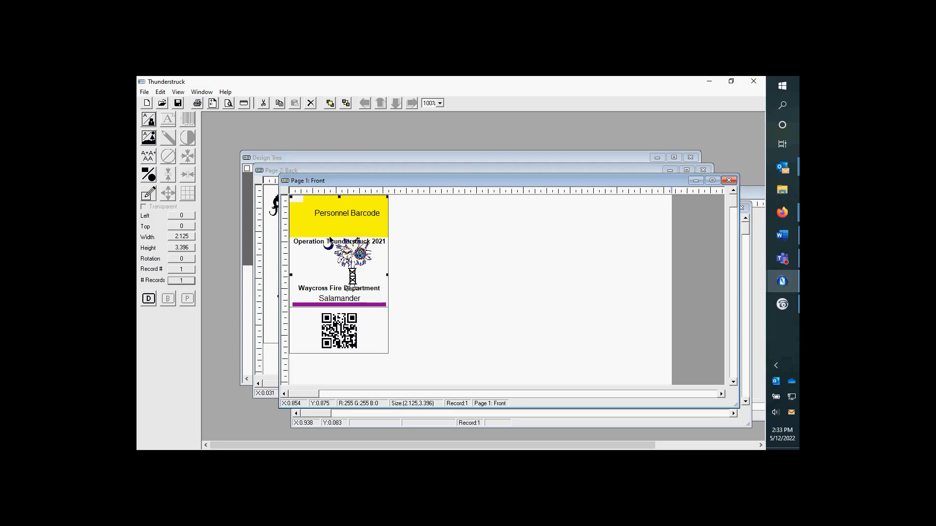
Set the rotation of the selected front design area on Page 1: Front to 90
{"action": "right_click", "coordinate": [305, 225]}
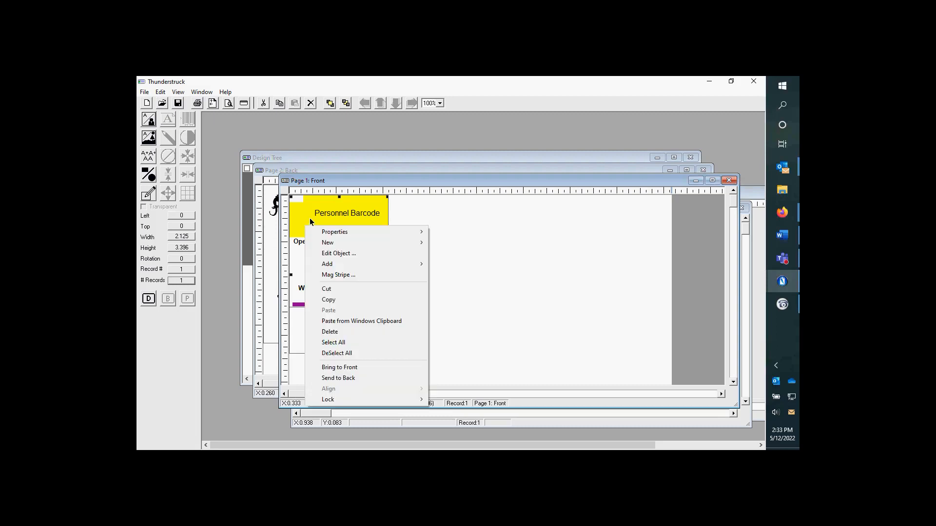
{"action": "left_click", "coordinate": [310, 220]}
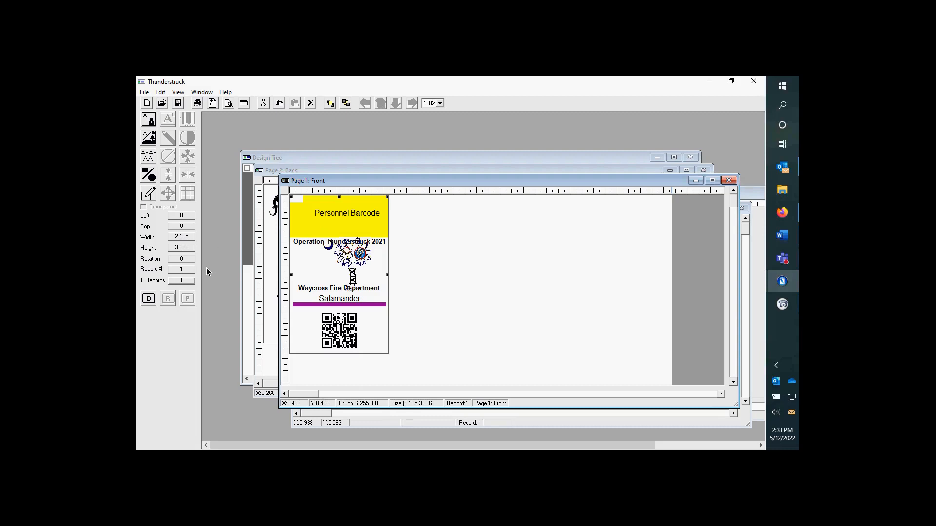
{"action": "left_click", "coordinate": [185, 259]}
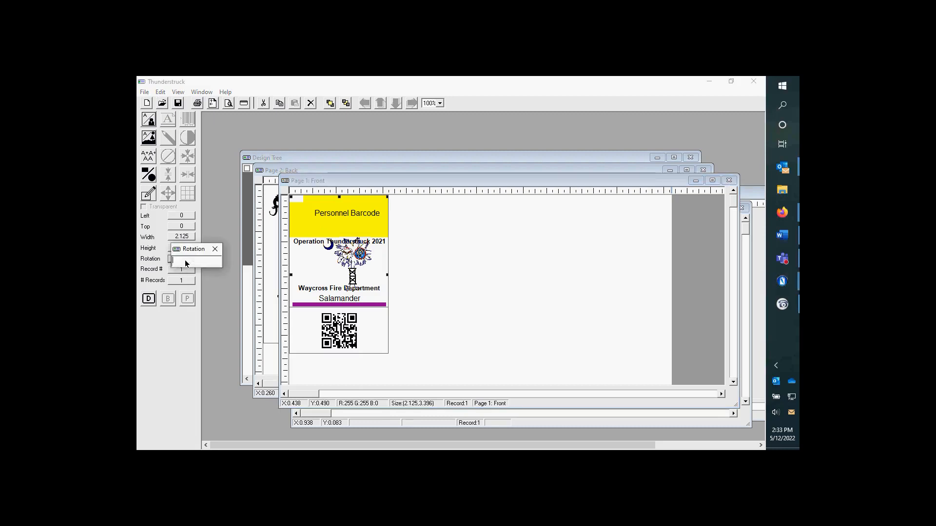
{"action": "type", "text": "90"}
{"action": "key", "text": "Return"}
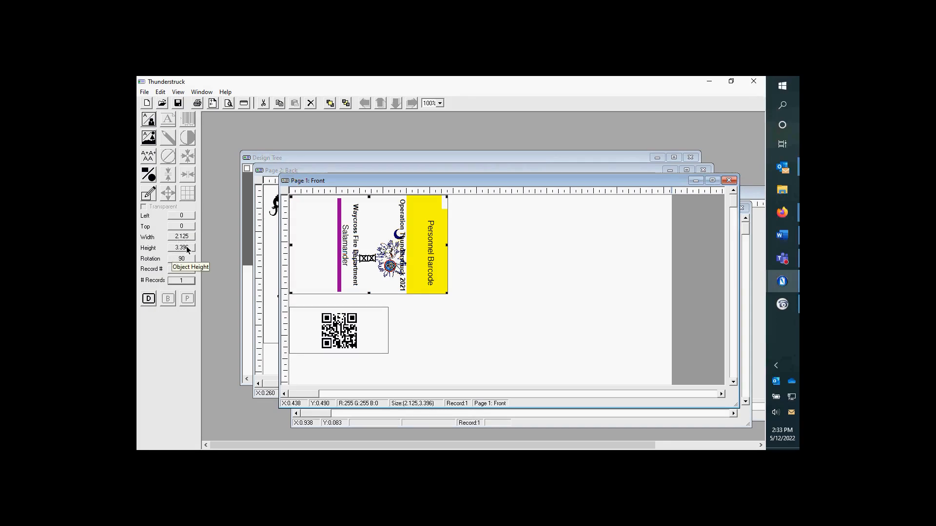
Set the rotated front design area's width to 3.396 and its height to 2.125
{"action": "left_click", "coordinate": [186, 247]}
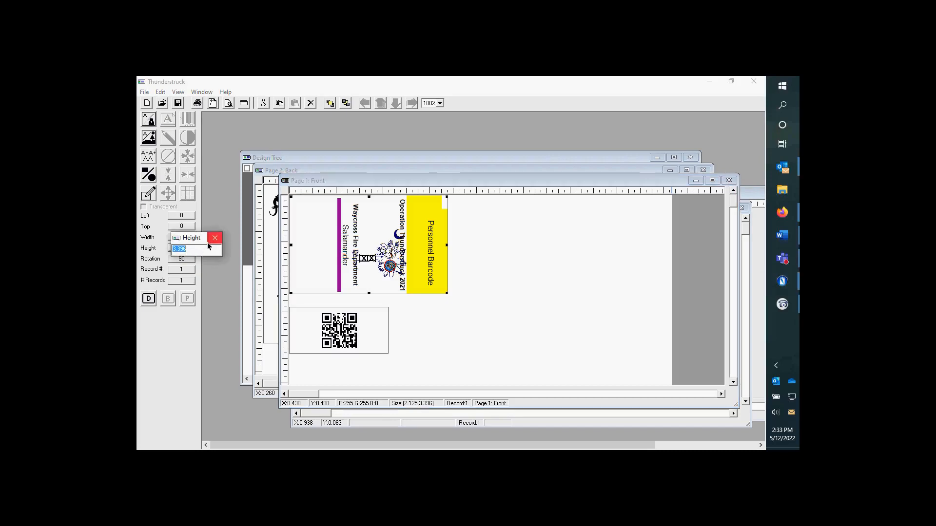
{"action": "left_click", "coordinate": [215, 239]}
{"action": "left_click", "coordinate": [186, 238]}
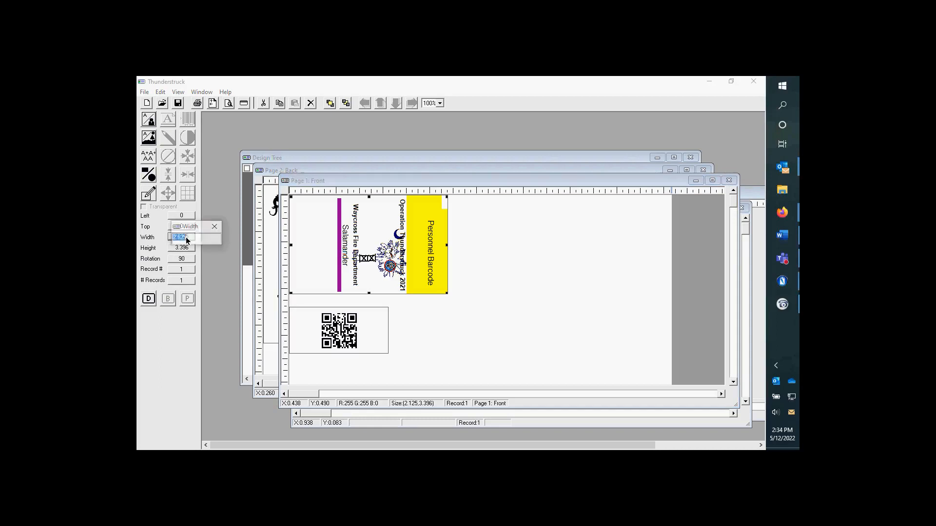
{"action": "type", "text": "3.3"}
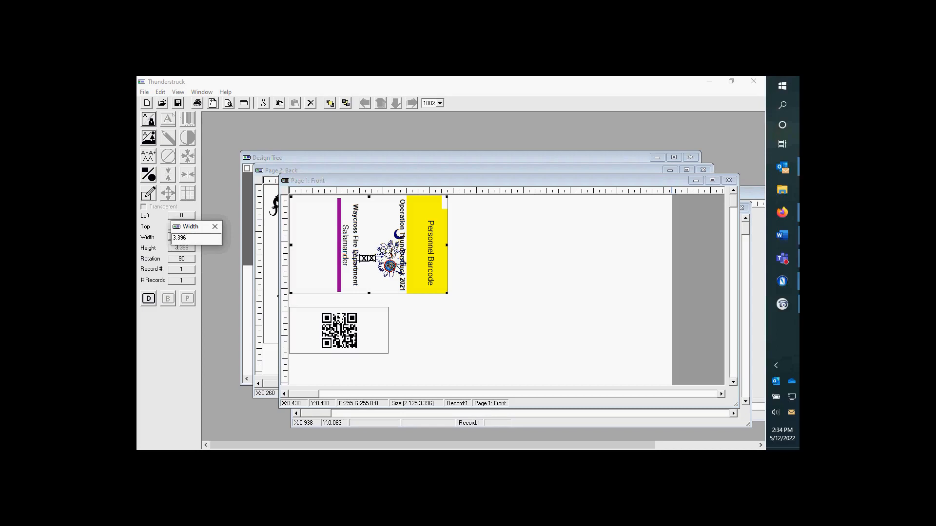
{"action": "type", "text": "96"}
{"action": "key", "text": "Return"}
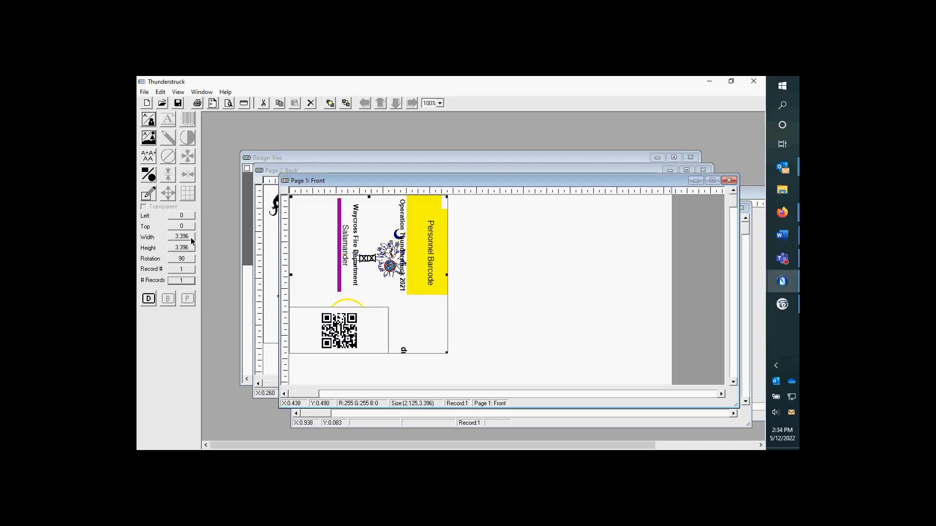
{"action": "left_click", "coordinate": [188, 247]}
{"action": "type", "text": "2.125"}
{"action": "key", "text": "Return"}
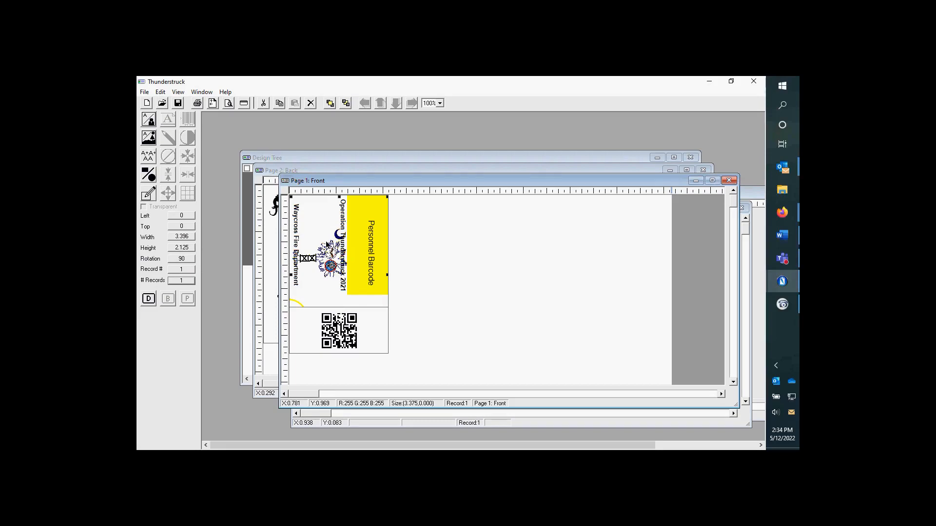
Open the rotated front area's detail design for editing, and return to the Page 1: Front window
{"action": "right_click", "coordinate": [327, 240]}
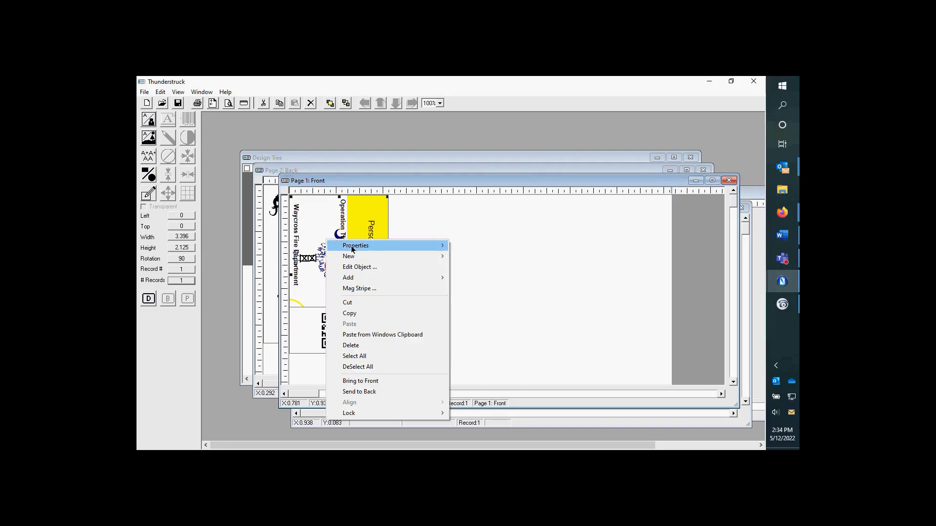
{"action": "left_click", "coordinate": [373, 268]}
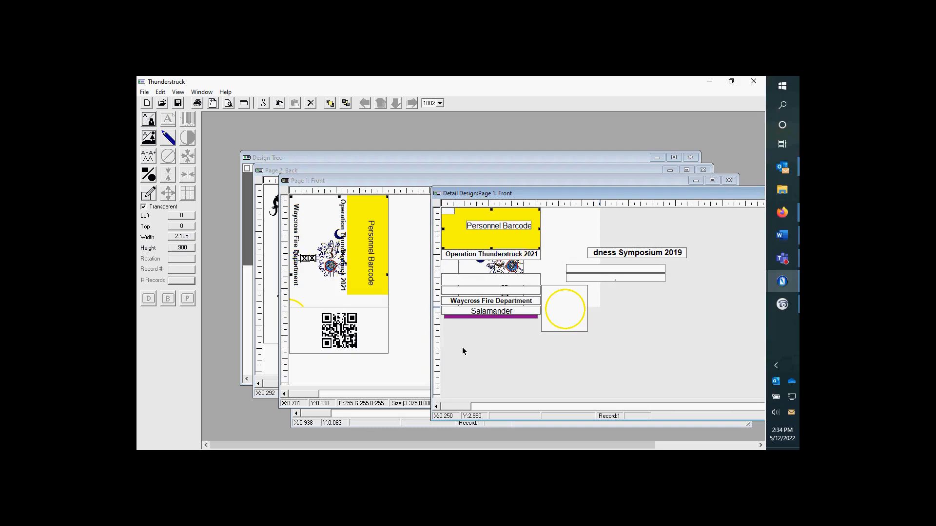
{"action": "left_click", "coordinate": [415, 329]}
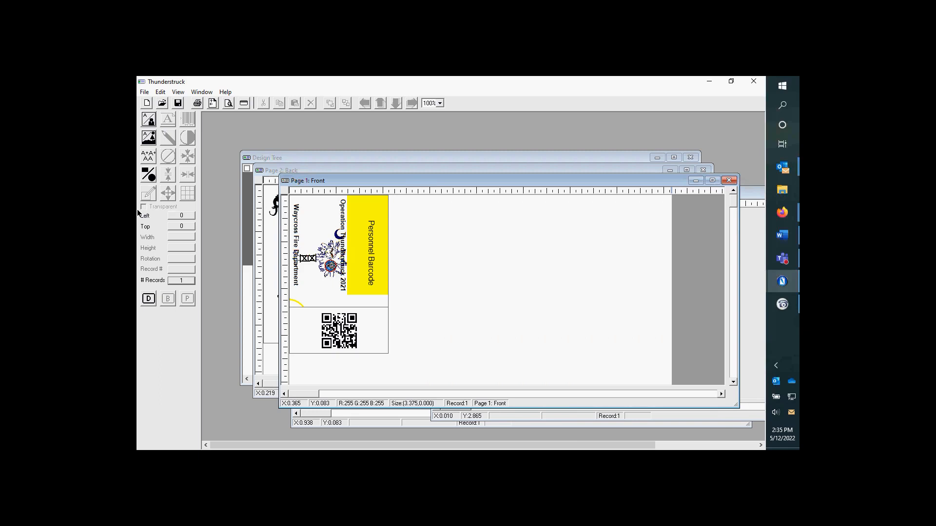
Select the rotated front design area and set the page's number of records to 10
{"action": "key", "text": "alt+Tab"}
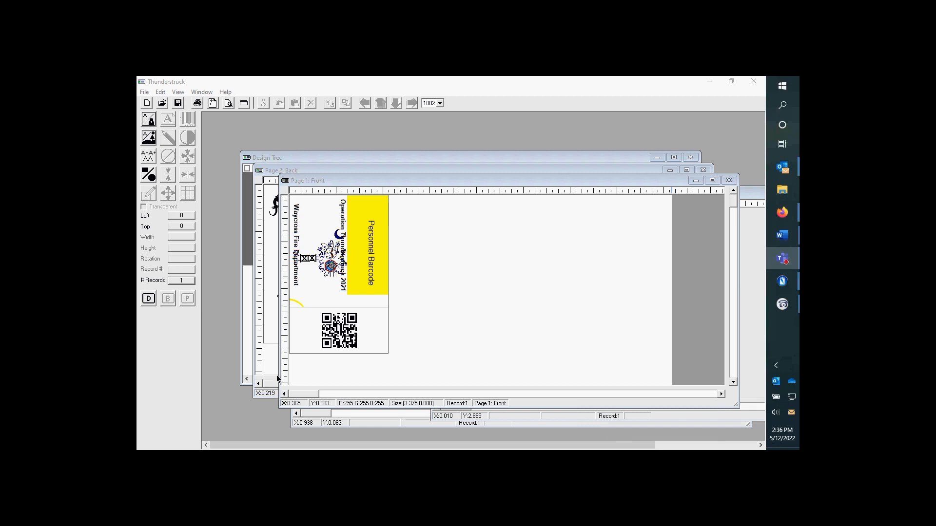
{"action": "left_click", "coordinate": [333, 256]}
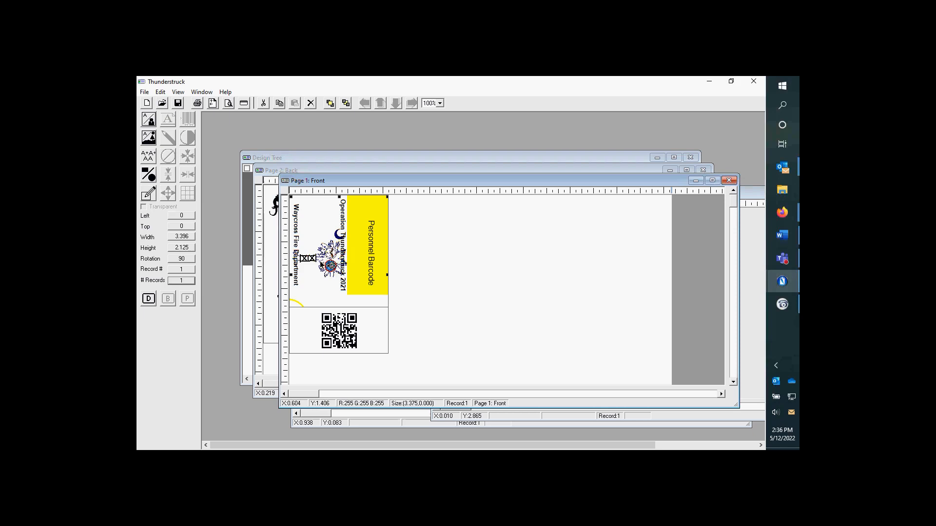
{"action": "left_click", "coordinate": [178, 282]}
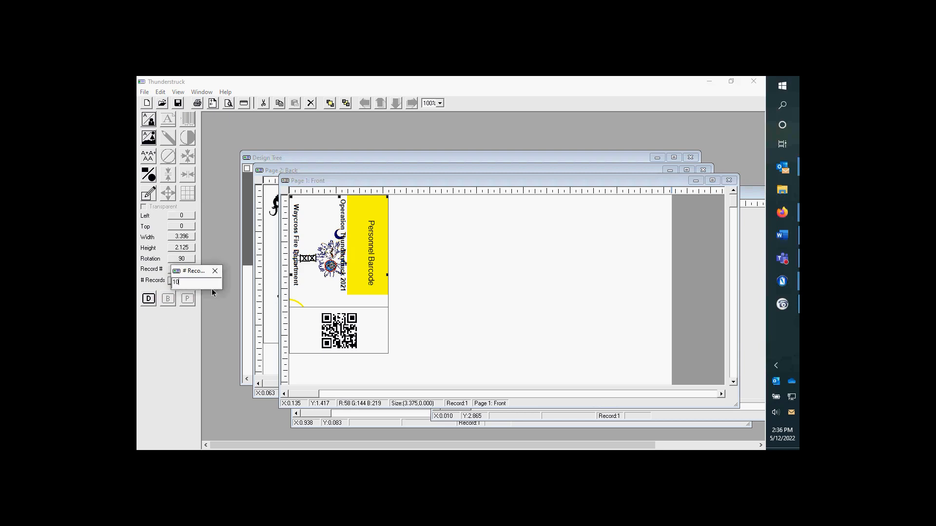
{"action": "key", "text": "Return"}
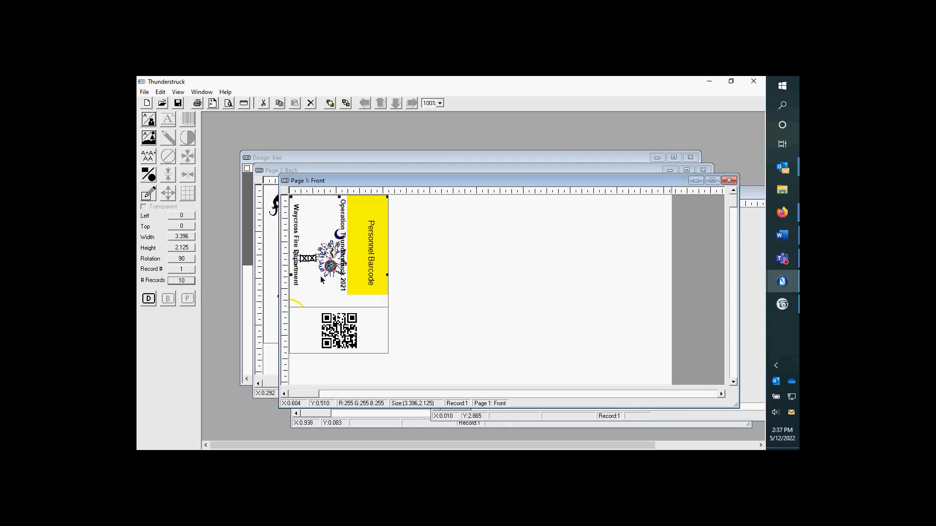
Place a second Page 1: Front design area beside the first, at about 2.77 left and 0 top, and assign it record number 2
{"action": "left_click", "coordinate": [149, 299]}
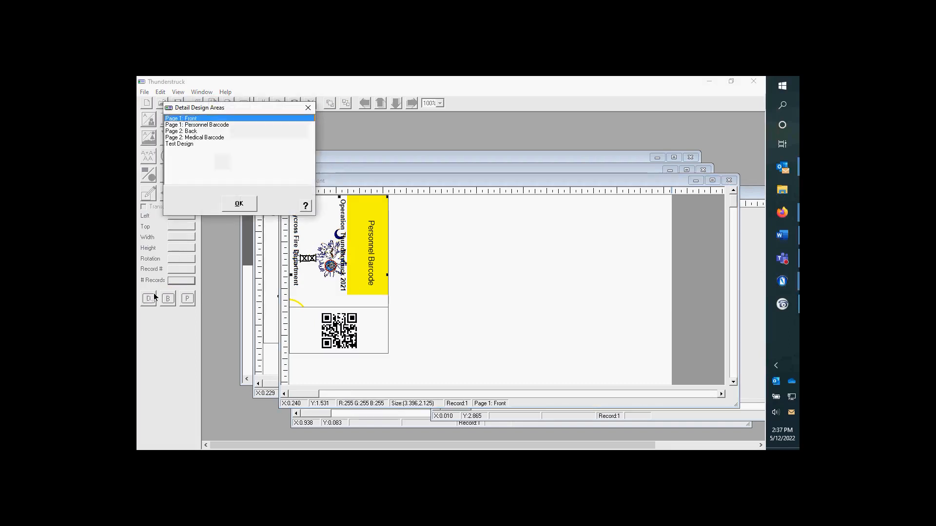
{"action": "left_click", "coordinate": [240, 204]}
{"action": "left_click_drag", "start_coordinate": [382, 240], "coordinate": [512, 239]}
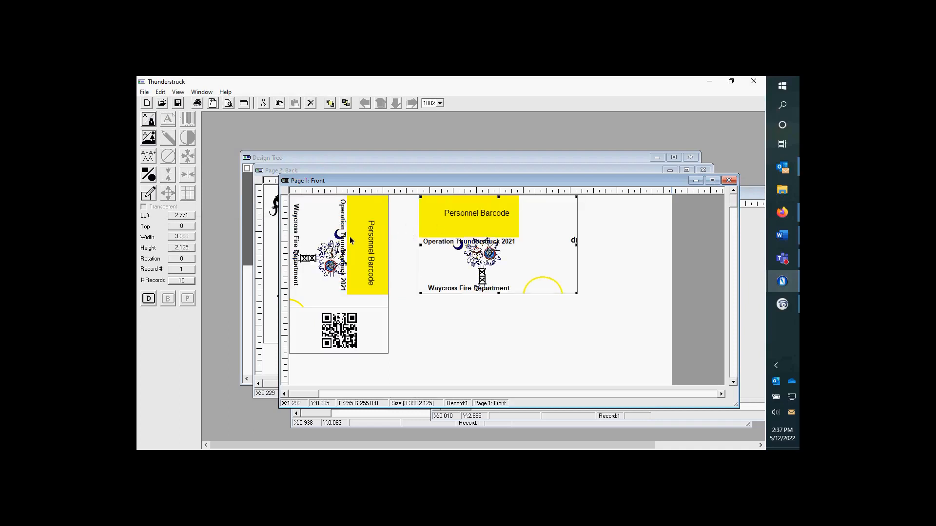
{"action": "left_click", "coordinate": [186, 271]}
{"action": "type", "text": "2"}
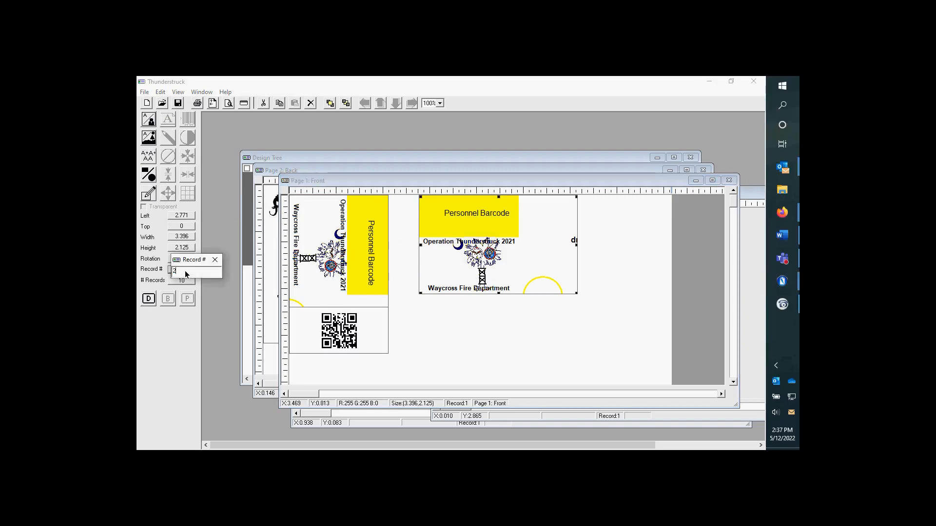
{"action": "key", "text": "Return"}
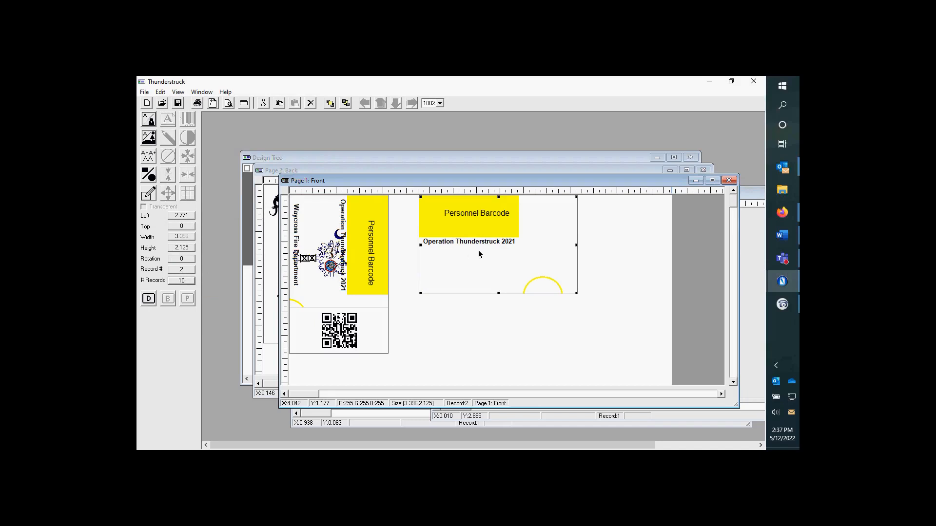
In the Page 1: Front detail design, send the "Operation Thunderstruck 2021" text behind the logo, and bring it back to the front
{"action": "left_click", "coordinate": [337, 251]}
{"action": "left_click", "coordinate": [752, 252]}
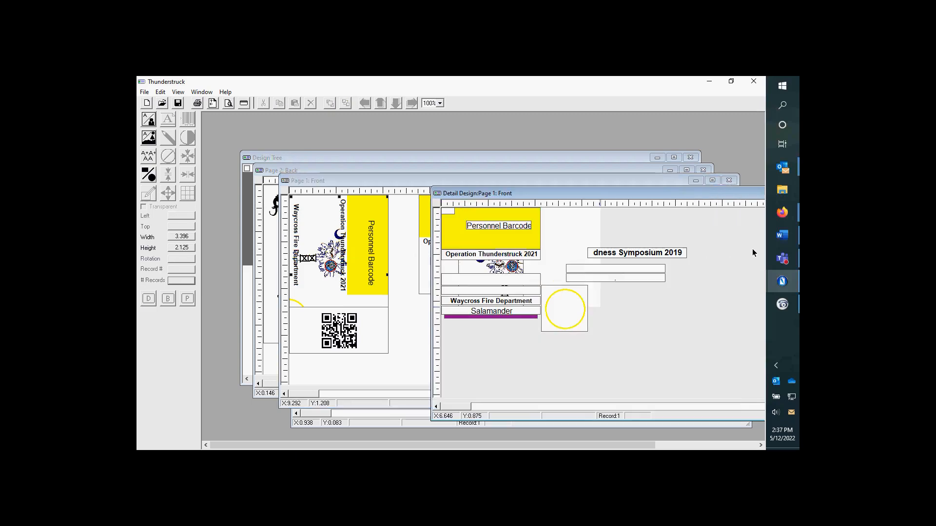
{"action": "left_click", "coordinate": [506, 235]}
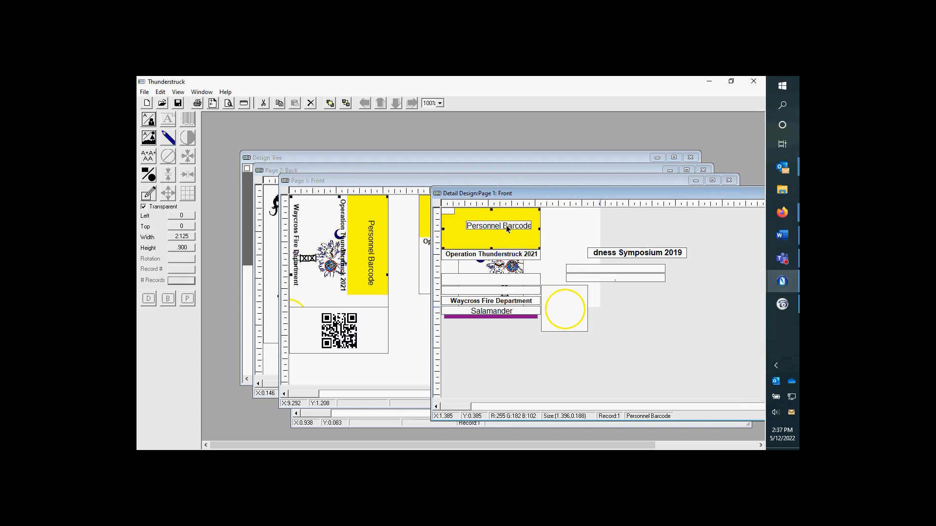
{"action": "left_click", "coordinate": [490, 258]}
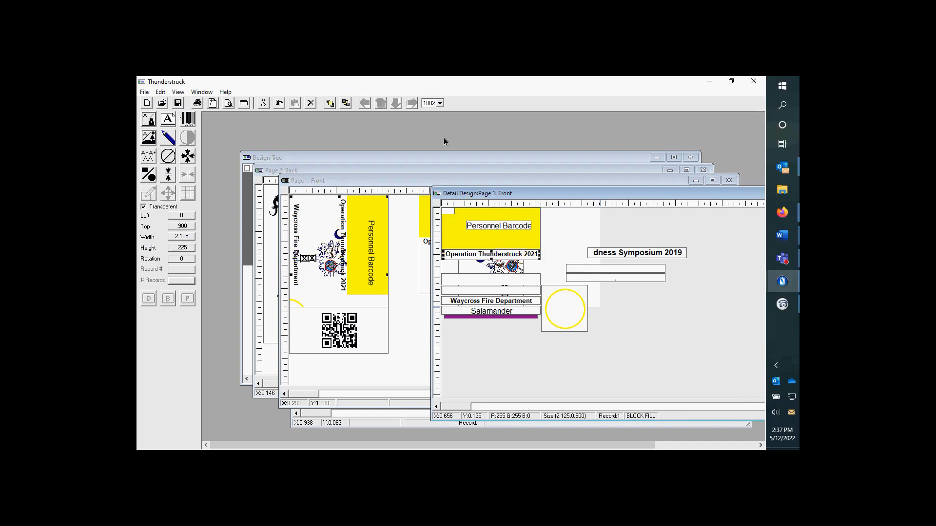
{"action": "left_click", "coordinate": [330, 105]}
{"action": "left_click", "coordinate": [346, 105]}
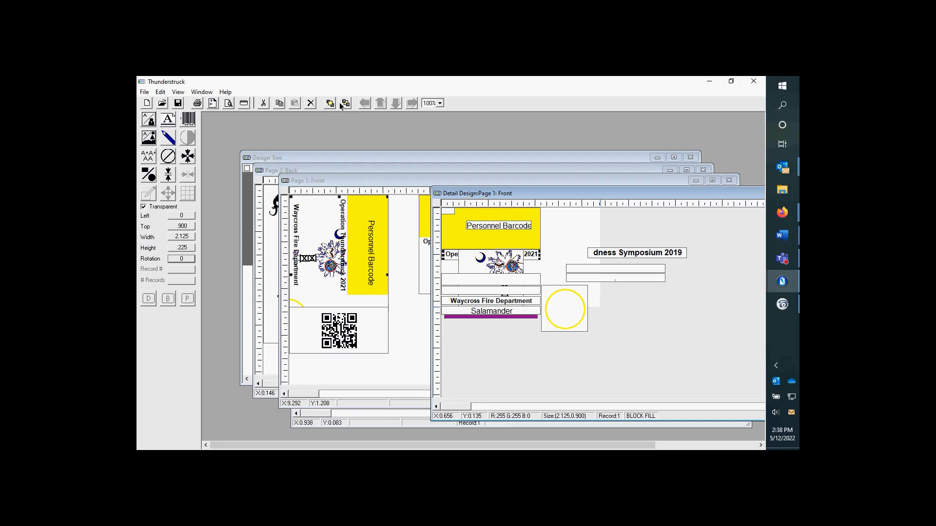
{"action": "left_click", "coordinate": [331, 105]}
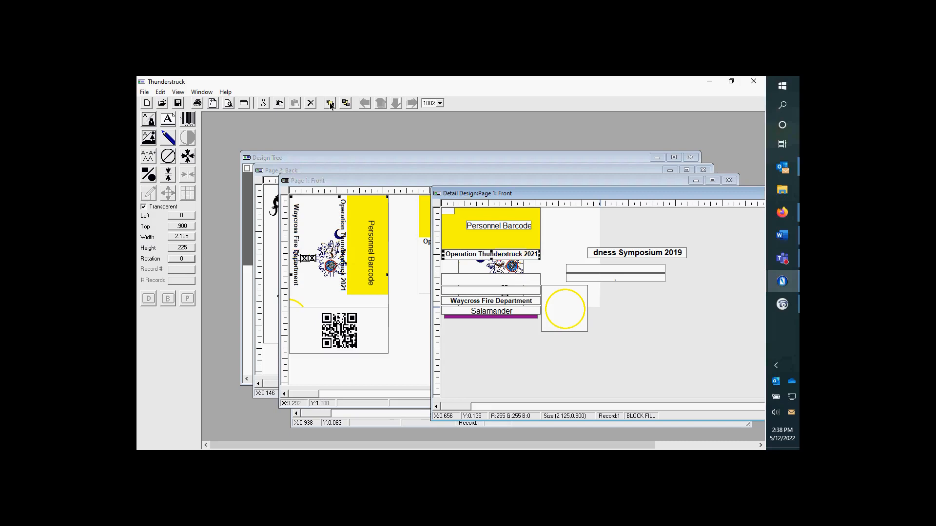